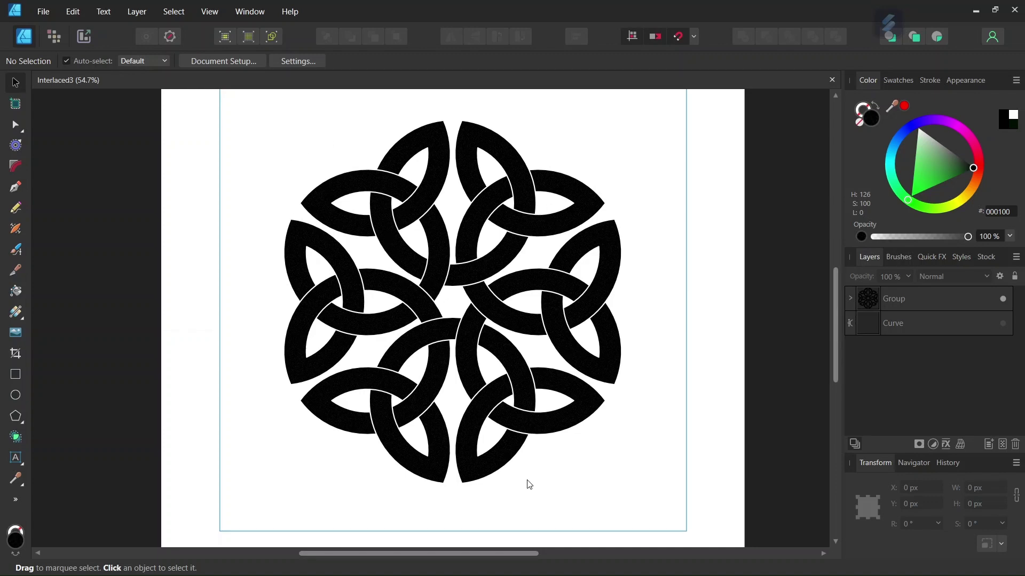
# - Create a new document in pixels with a page width of 2000 px and a page height of 2000 px
pyautogui.scroll(-1, 577, 480)
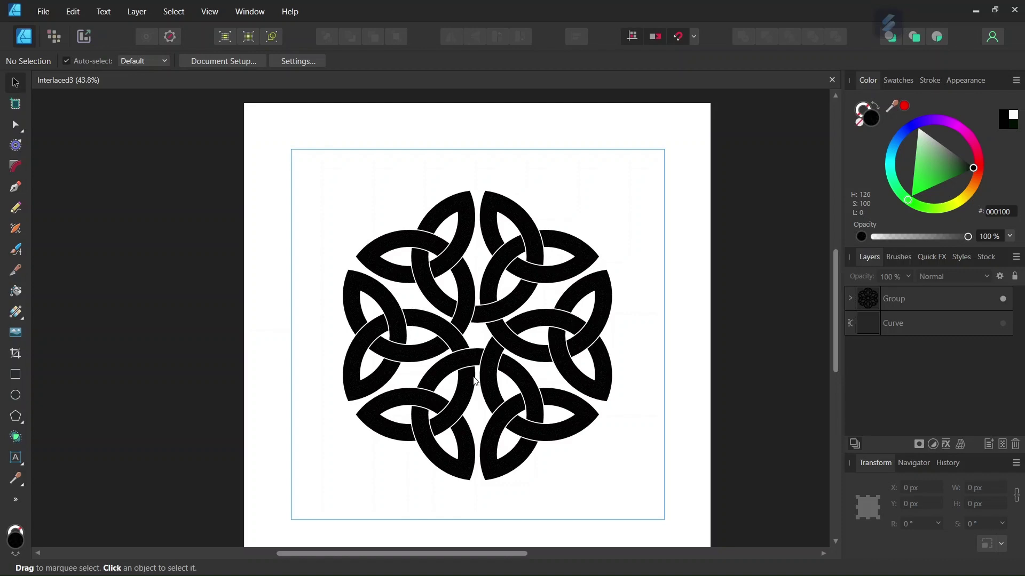
pyautogui.click(49, 12)
pyautogui.click(46, 40)
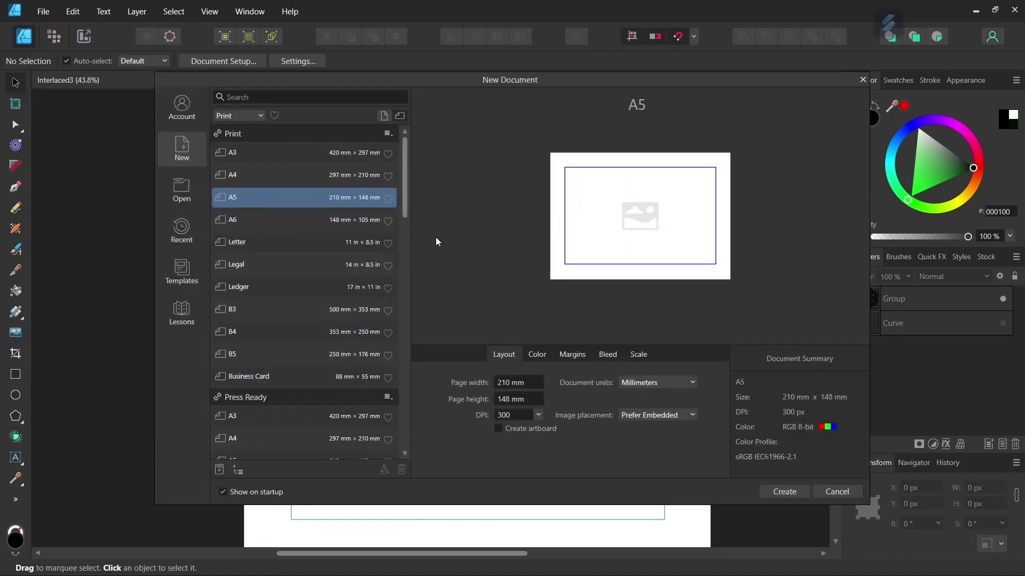
pyautogui.click(630, 380)
pyautogui.click(643, 398)
pyautogui.click(520, 383)
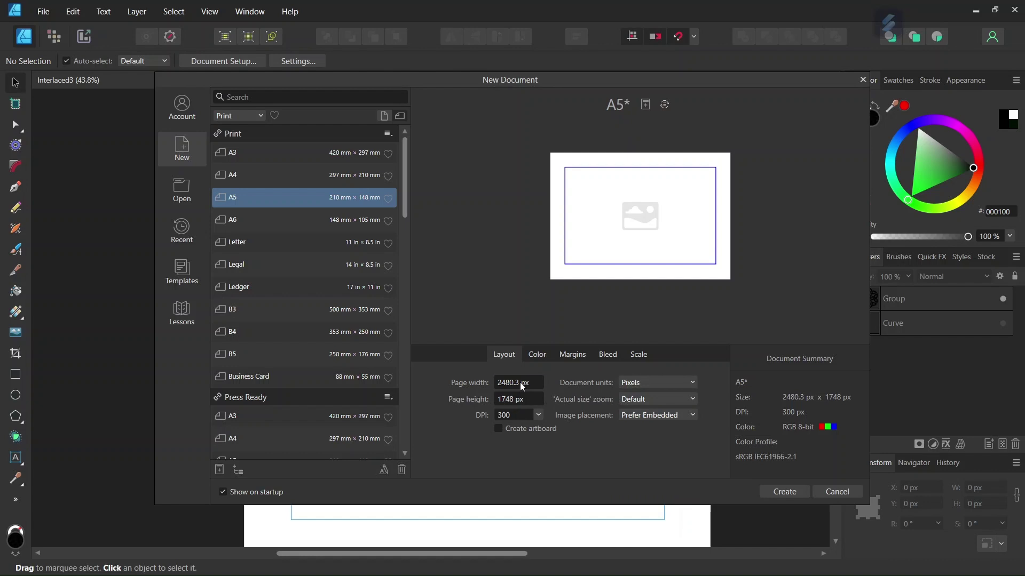
pyautogui.write('2000')
pyautogui.click(500, 401)
pyautogui.write('20')
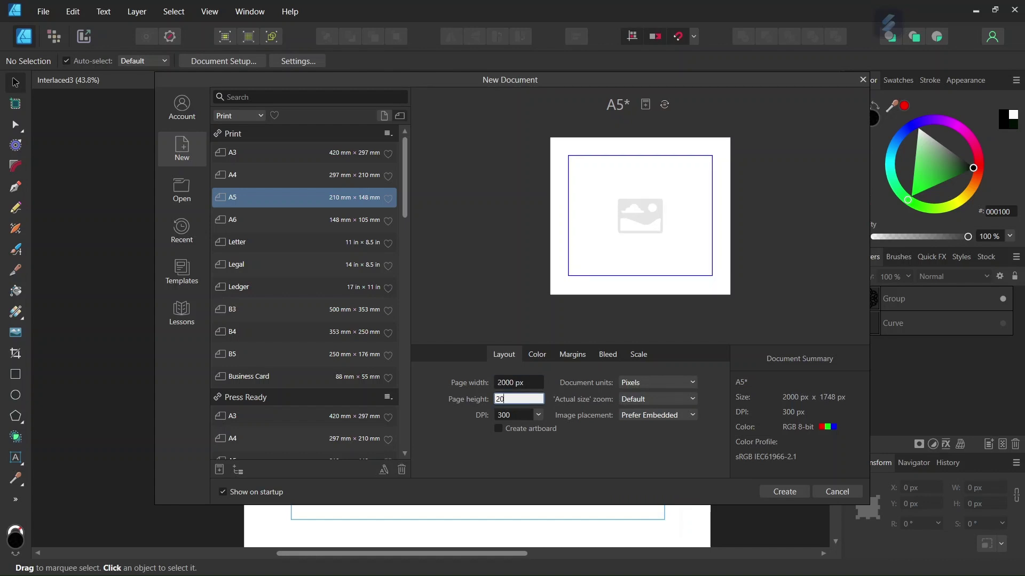
pyautogui.click(783, 496)
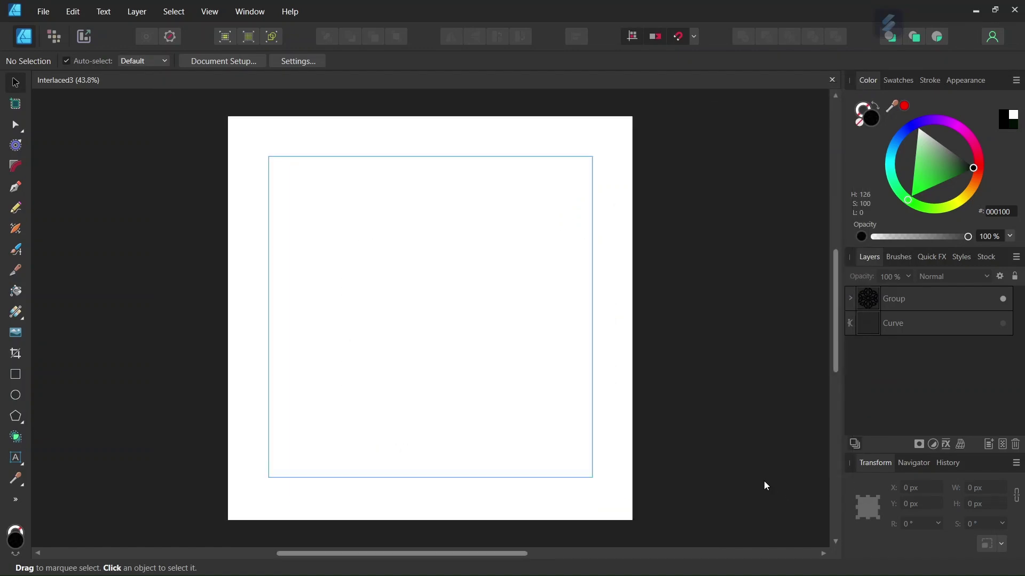
pyautogui.click(694, 37)
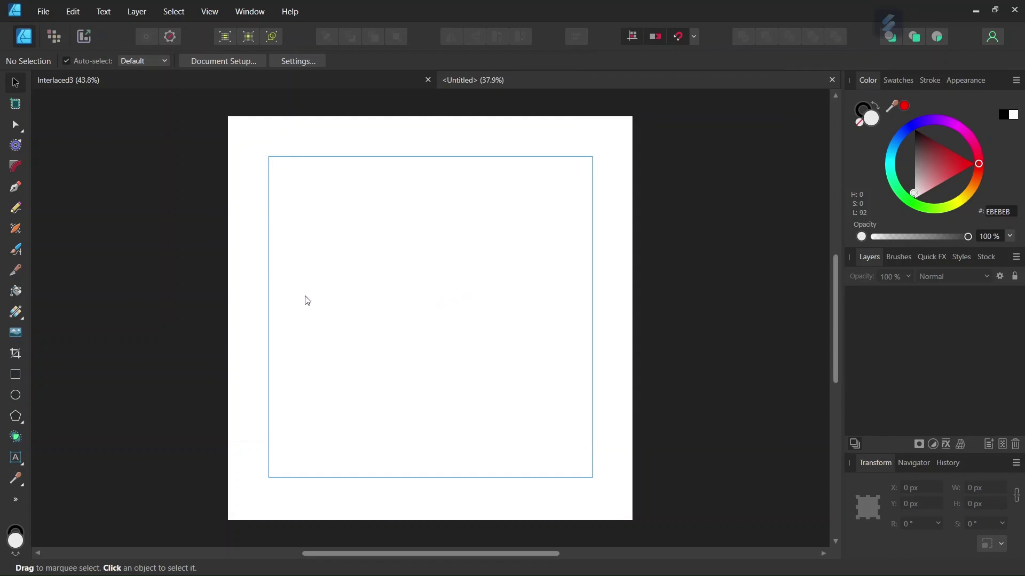
# - Set the Pen tool to no fill and a stroke width of 1 pt
pyautogui.click(15, 188)
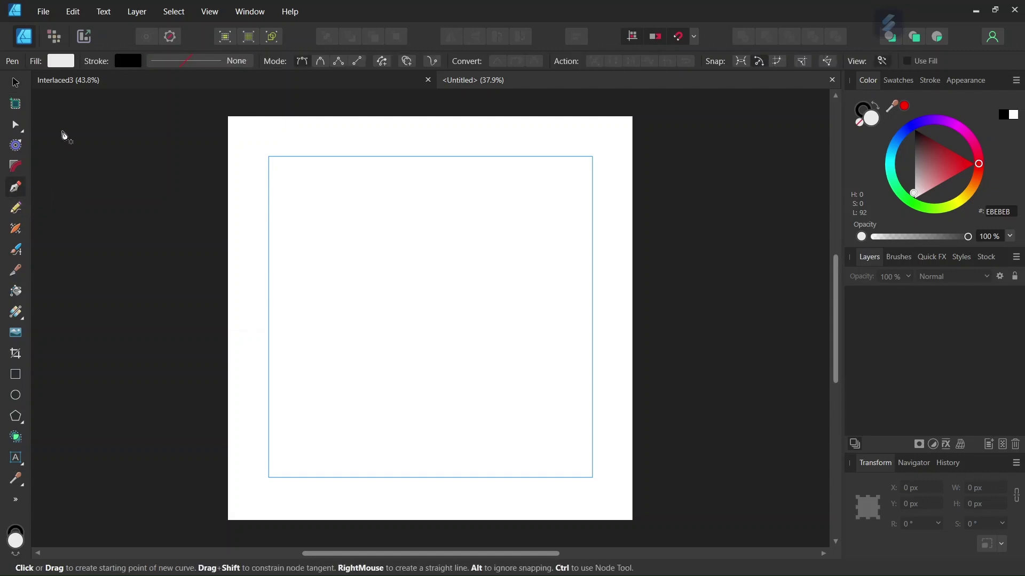
pyautogui.click(59, 62)
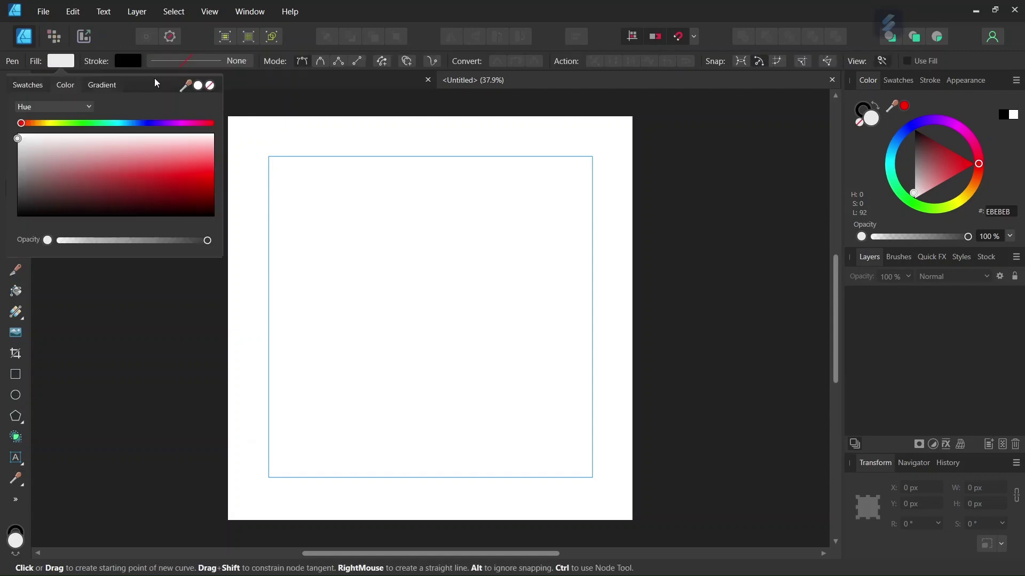
pyautogui.click(209, 86)
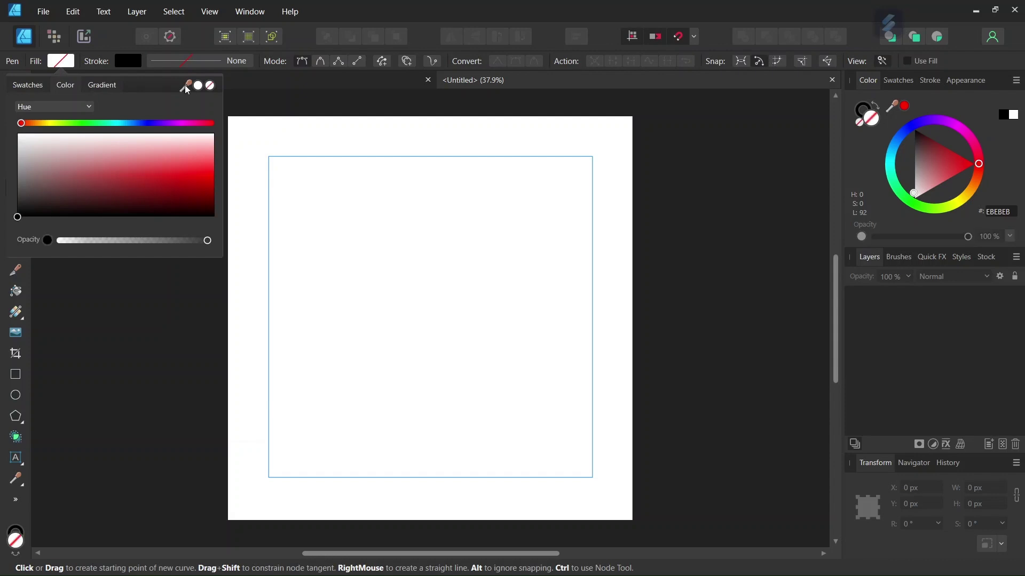
pyautogui.click(200, 61)
pyautogui.click(271, 107)
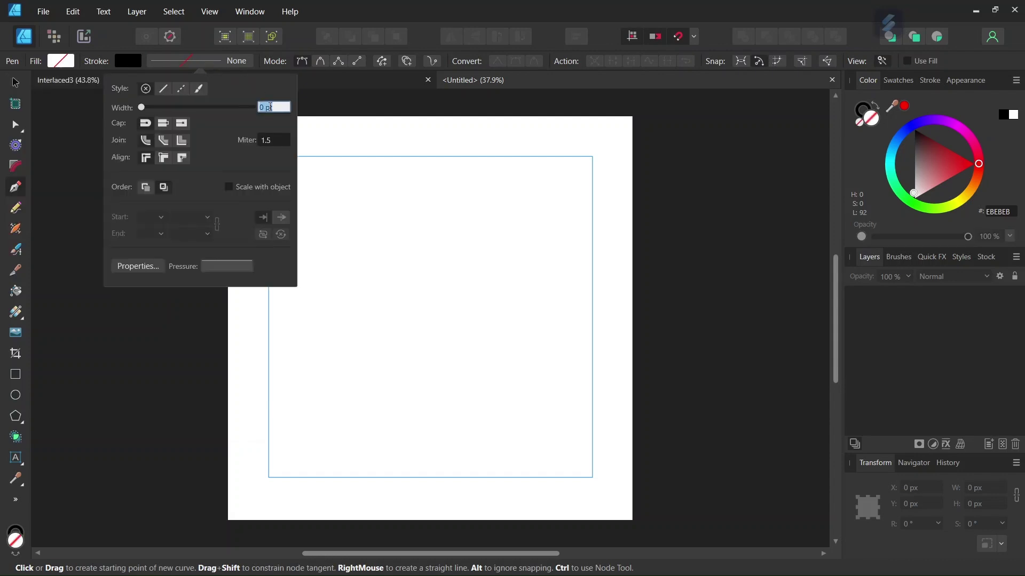
pyautogui.write('1')
pyautogui.press('Return')
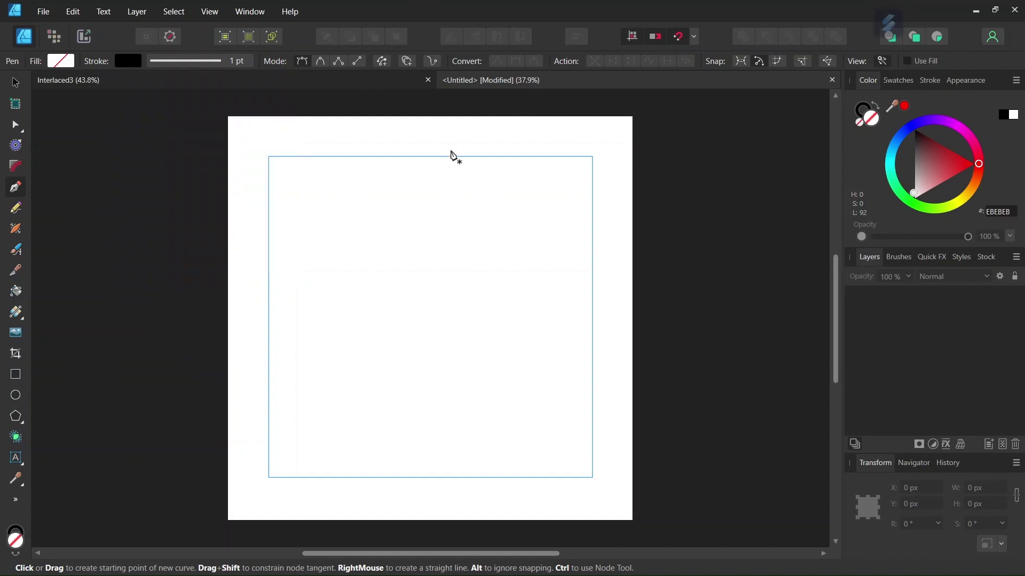
# - Draw a 2000 px straight vertical line through the page centre, from the page's bottom edge to its top edge
pyautogui.click(430, 520)
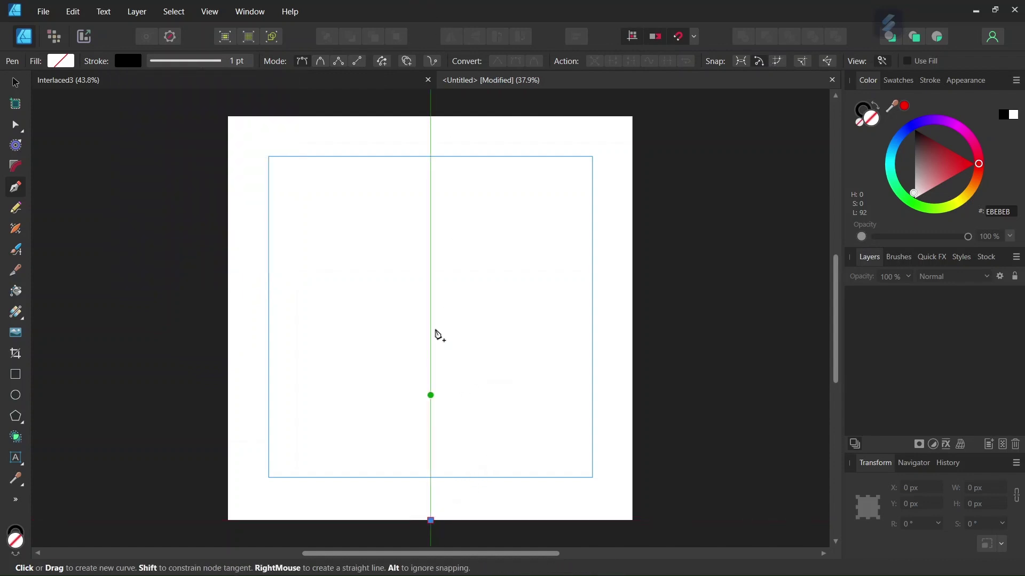
pyautogui.click(431, 116)
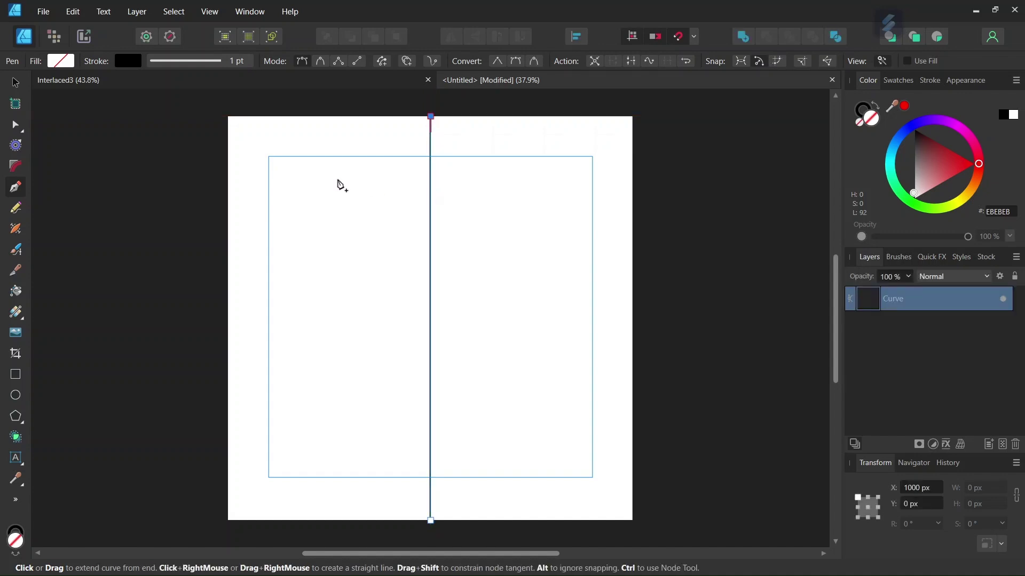
pyautogui.click(16, 82)
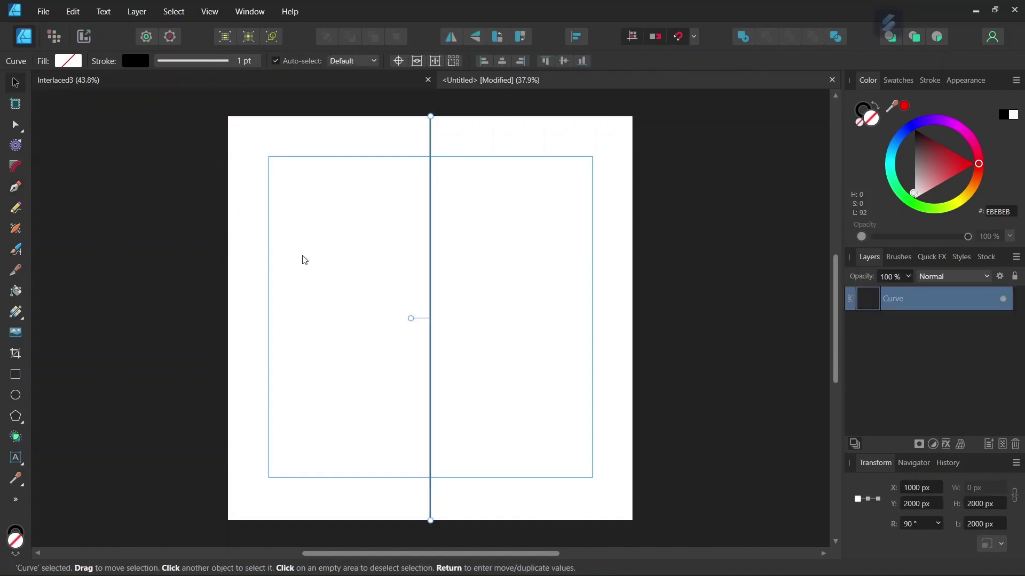
# - Show the line's transform origin, rotate the line by +60° about its centre, and deselect it
pyautogui.click(398, 60)
pyautogui.click(920, 523)
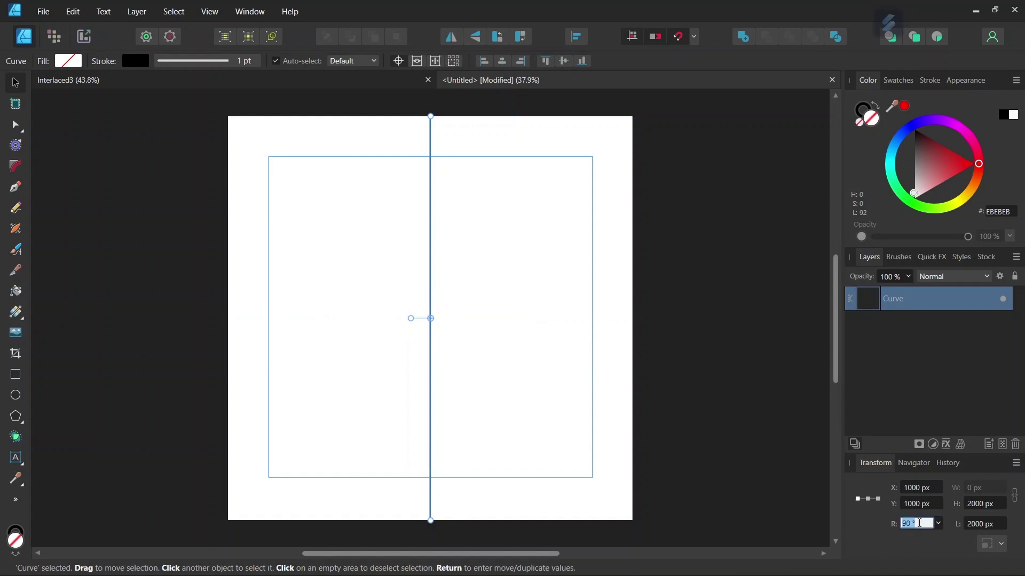
pyautogui.click(918, 524)
pyautogui.write('+60')
pyautogui.press('Return')
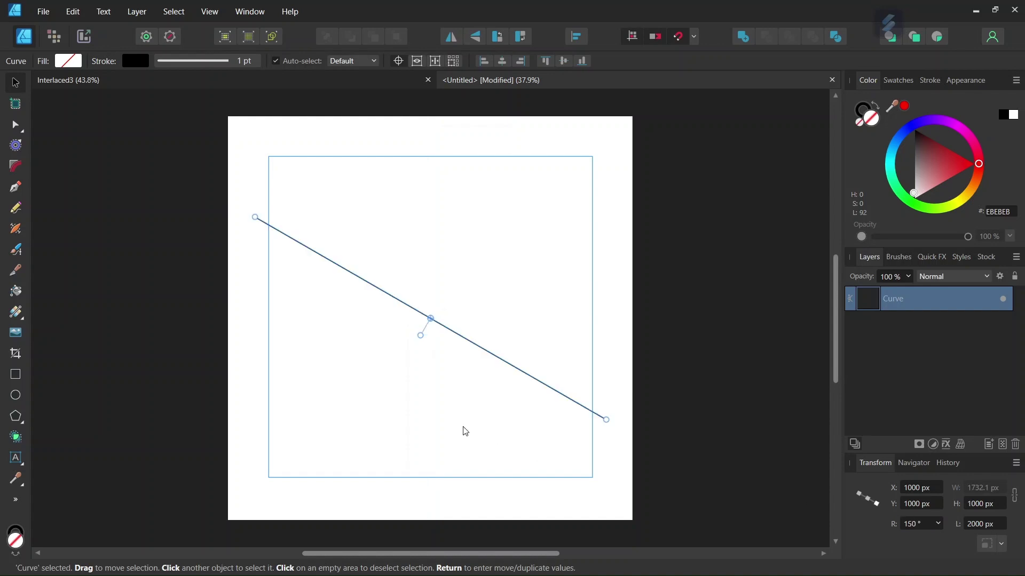
pyautogui.click(426, 400)
# - Set the Ellipse tool's stroke width to 15 pt
pyautogui.scroll(1, 429, 369)
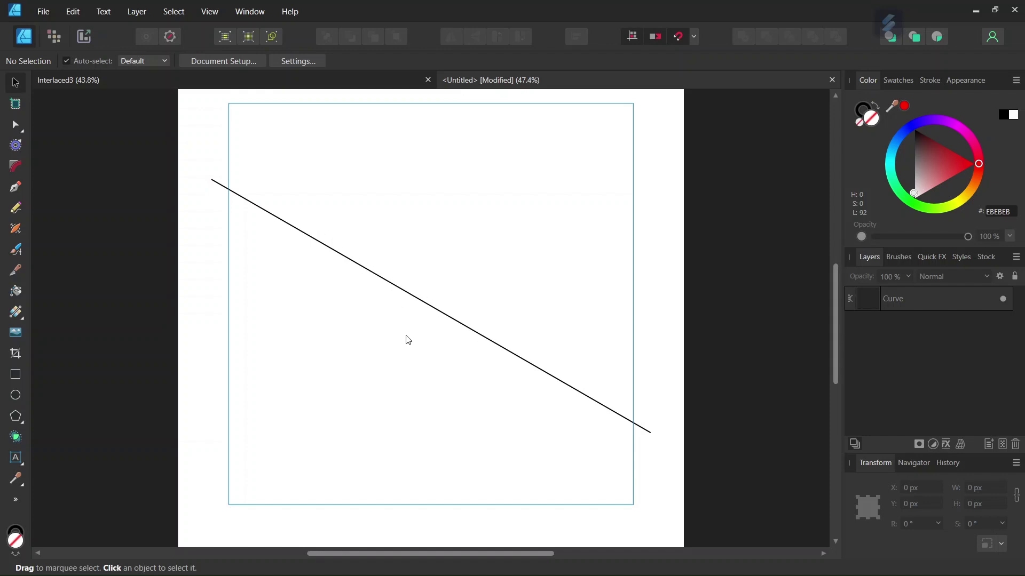
pyautogui.scroll(-1, 402, 328)
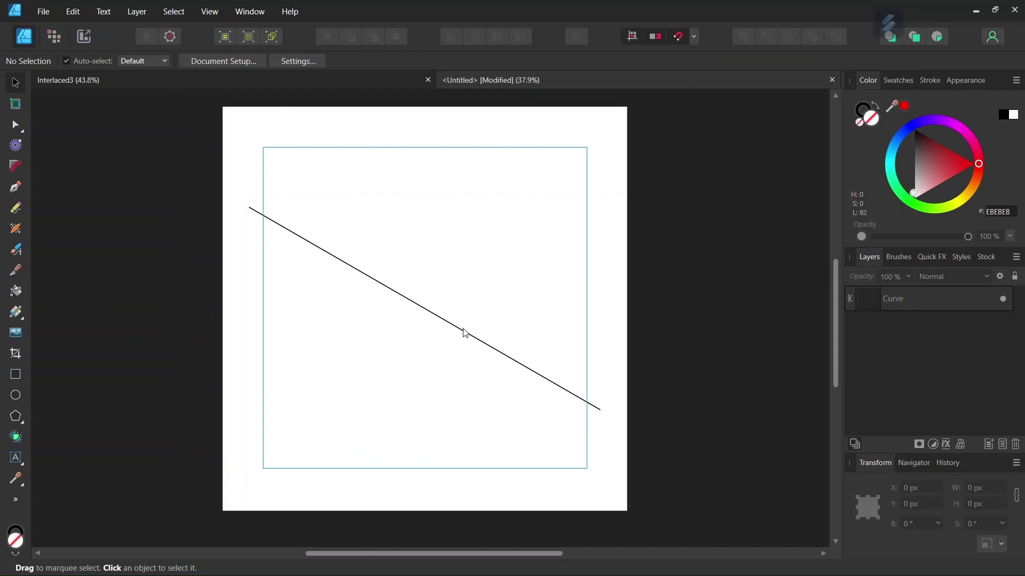
pyautogui.click(20, 395)
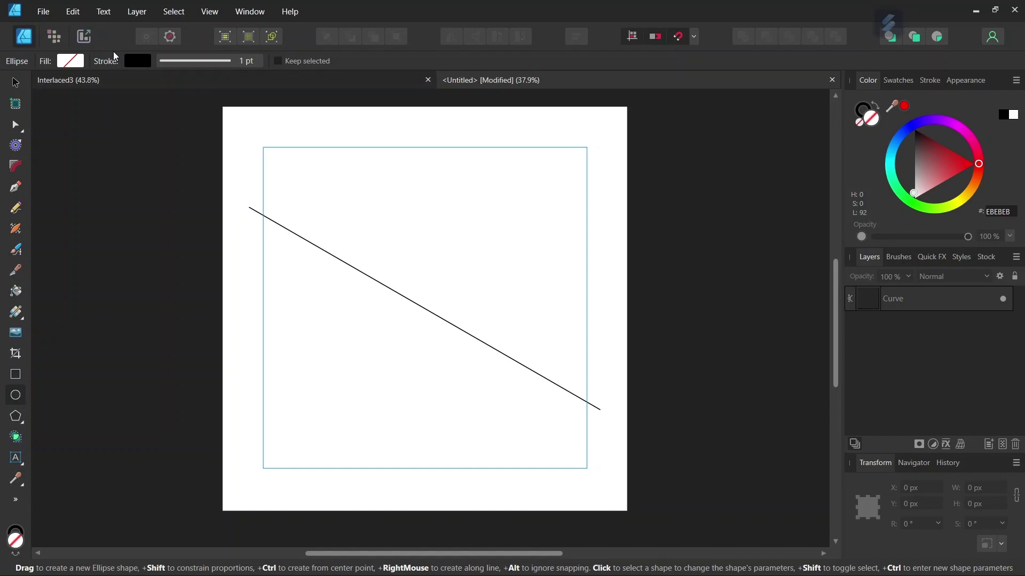
pyautogui.click(240, 61)
pyautogui.click(277, 106)
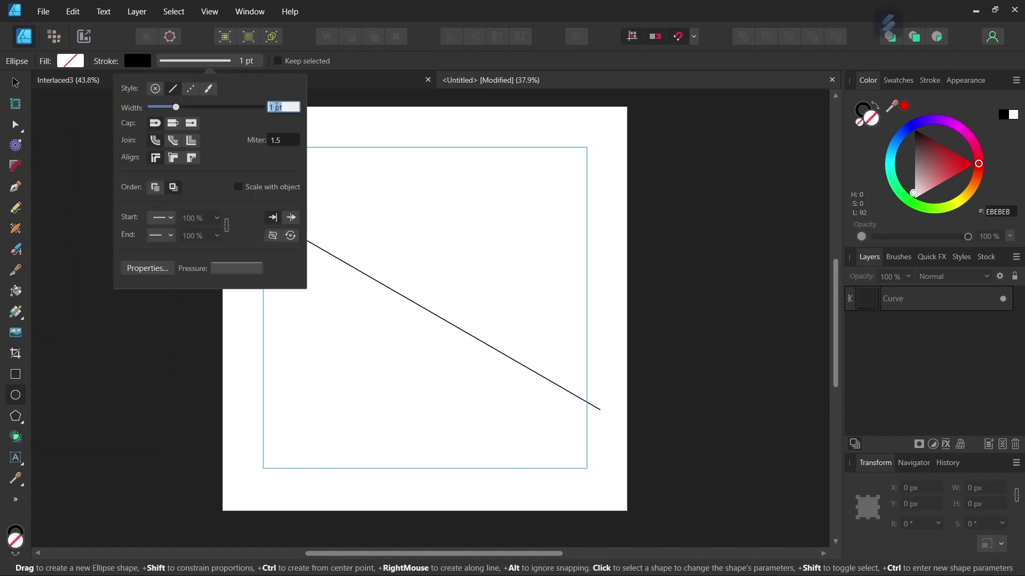
pyautogui.write('15')
pyautogui.press('Return')
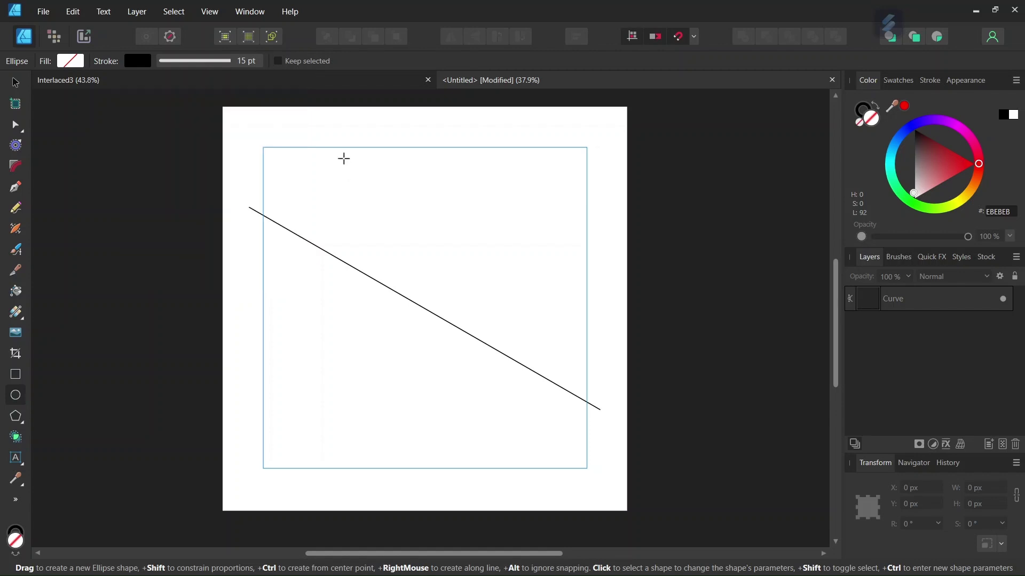
# - Draw a circle about 500 px in diameter above the line and centre it horizontally on the page, at X 1000 px, Y 500 px
pyautogui.moveTo(343, 158); pyautogui.dragTo(446, 256)
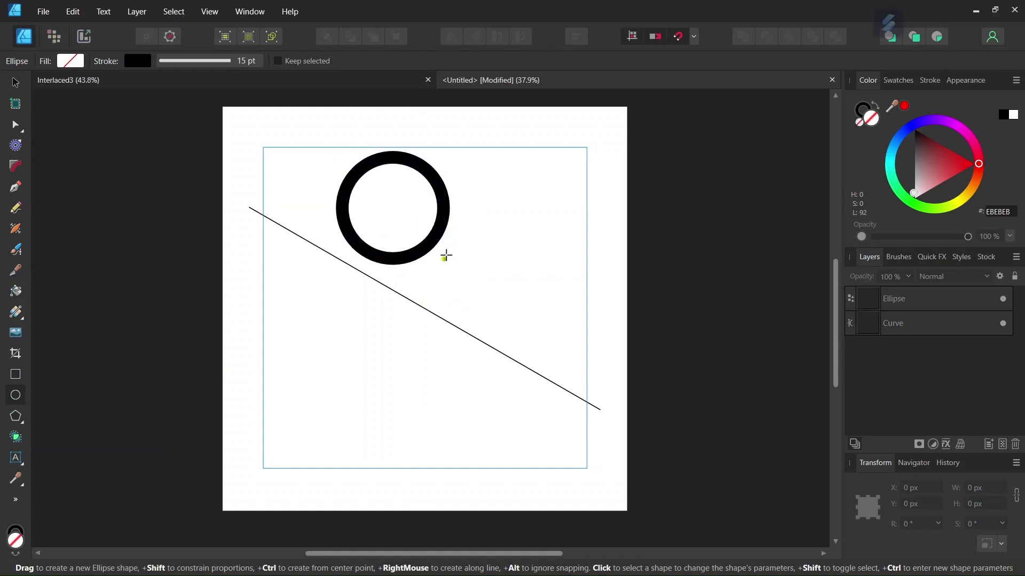
pyautogui.click(15, 83)
pyautogui.click(356, 190)
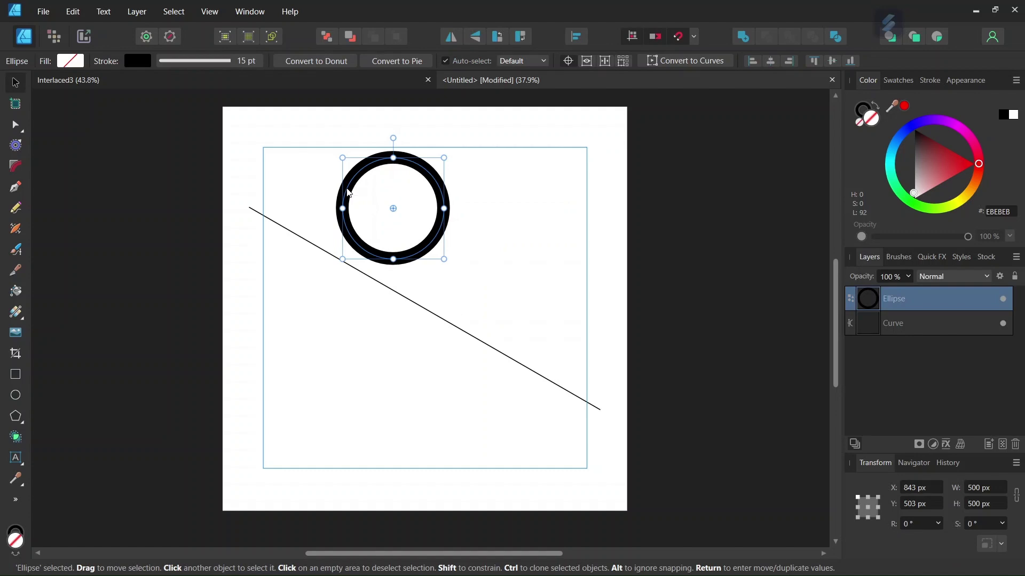
pyautogui.moveTo(350, 189); pyautogui.dragTo(381, 189)
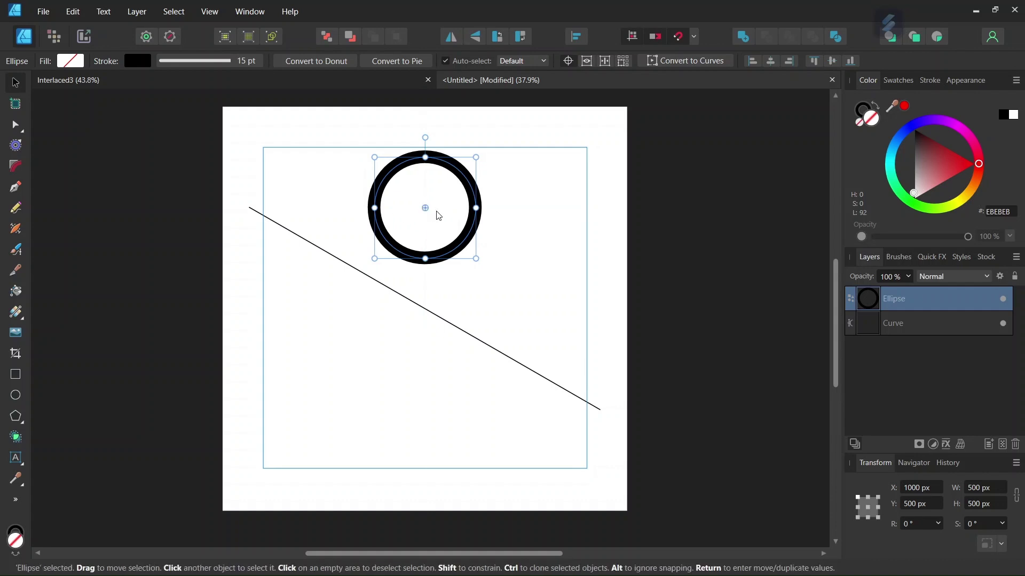
# - Move the circle straight down to Y 669 px so its stroke's outer edge meets the slanted line
pyautogui.scroll(1, 433, 212)
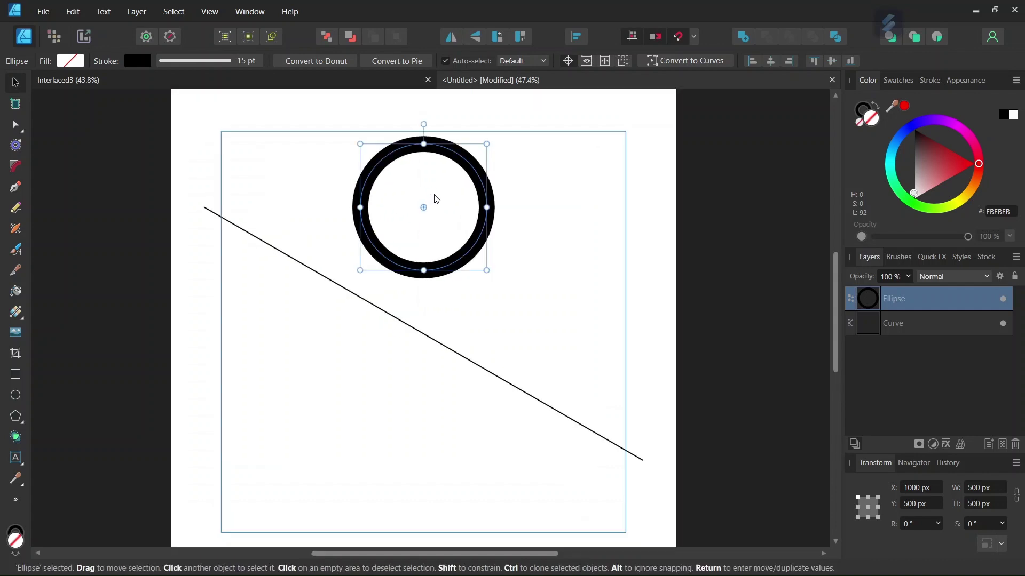
pyautogui.scroll(1, 434, 214)
pyautogui.moveTo(434, 233); pyautogui.dragTo(432, 287)
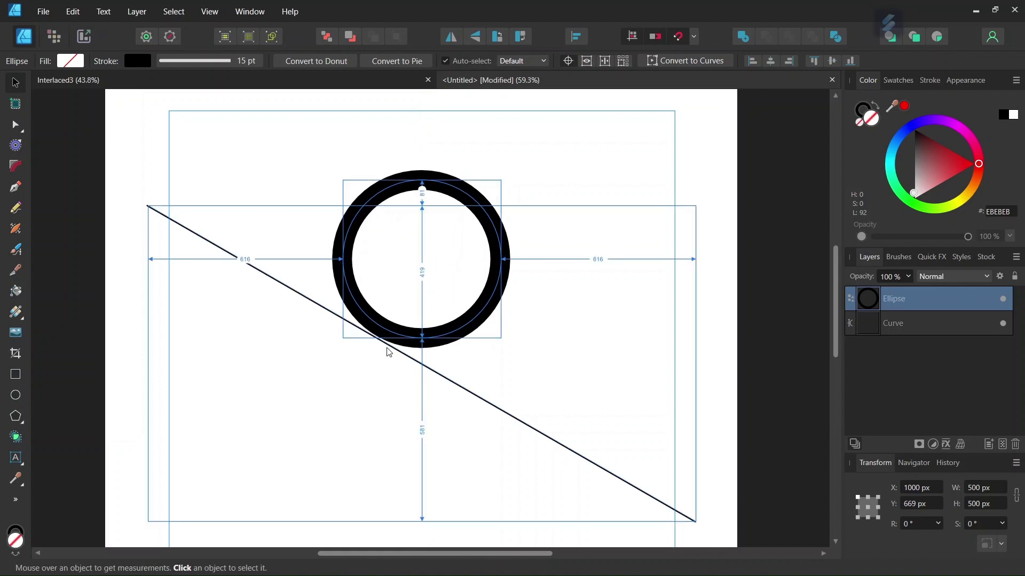
pyautogui.scroll(3, 389, 352)
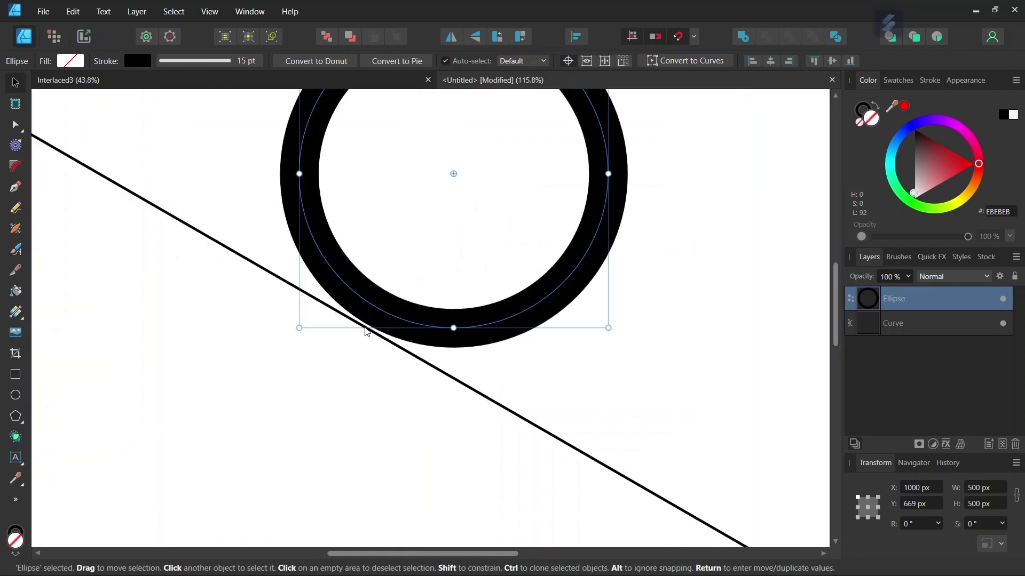
pyautogui.scroll(-3, 367, 332)
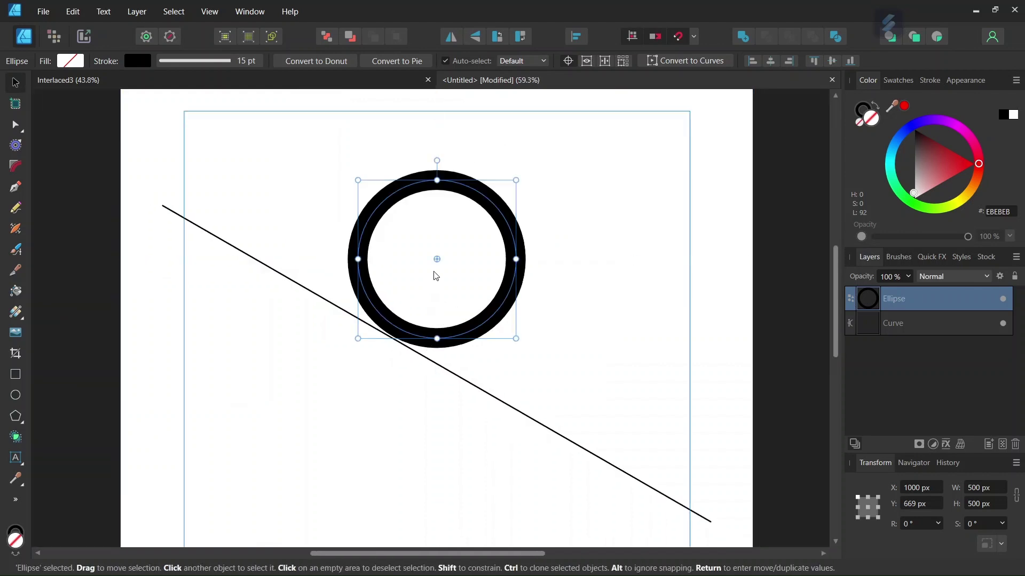
# - Place the circle's transform origin on the line's midpoint and create five duplicates at 60° rotation steps
pyautogui.moveTo(437, 259); pyautogui.dragTo(437, 364)
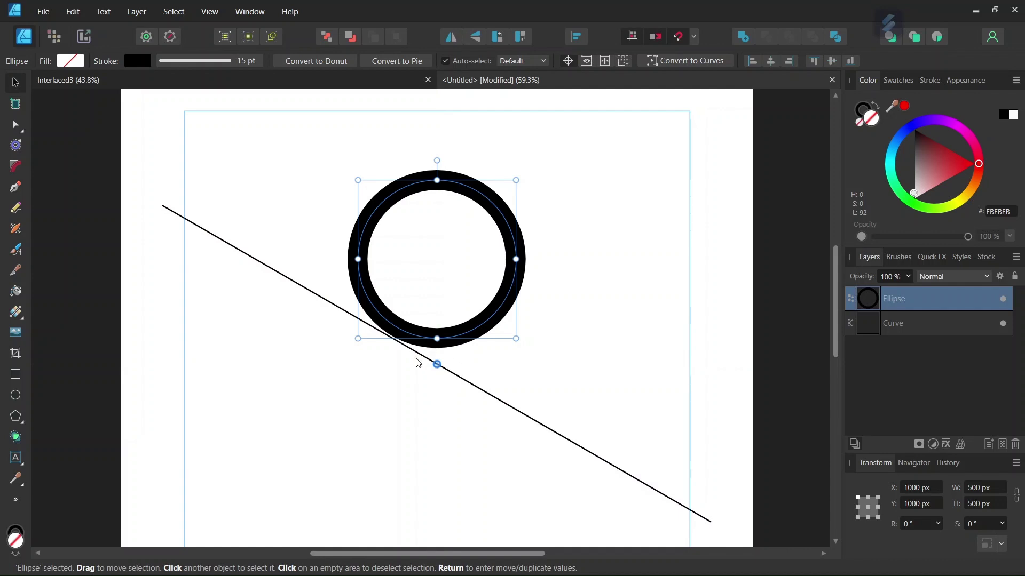
pyautogui.scroll(-2, 443, 385)
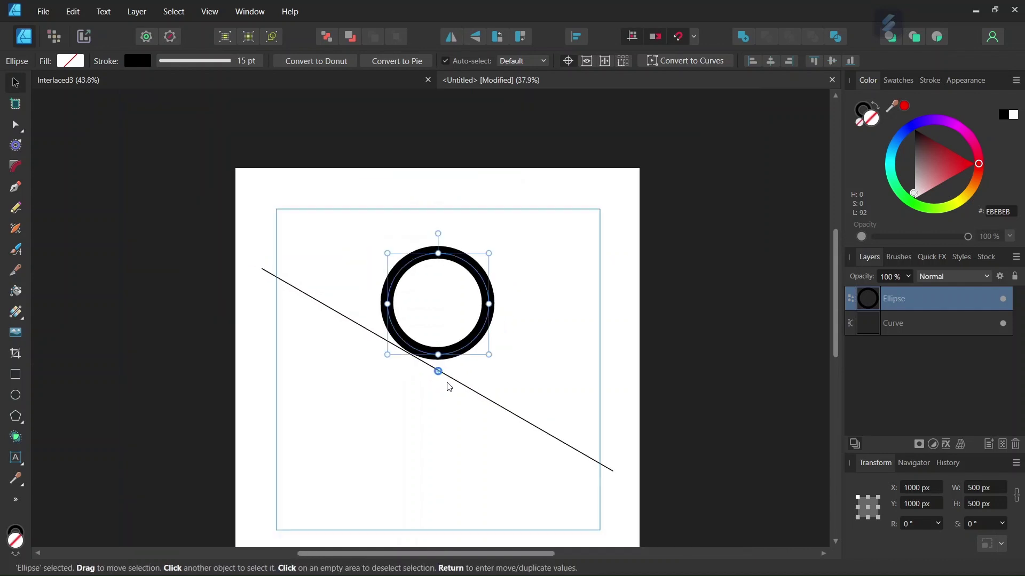
pyautogui.press('Return')
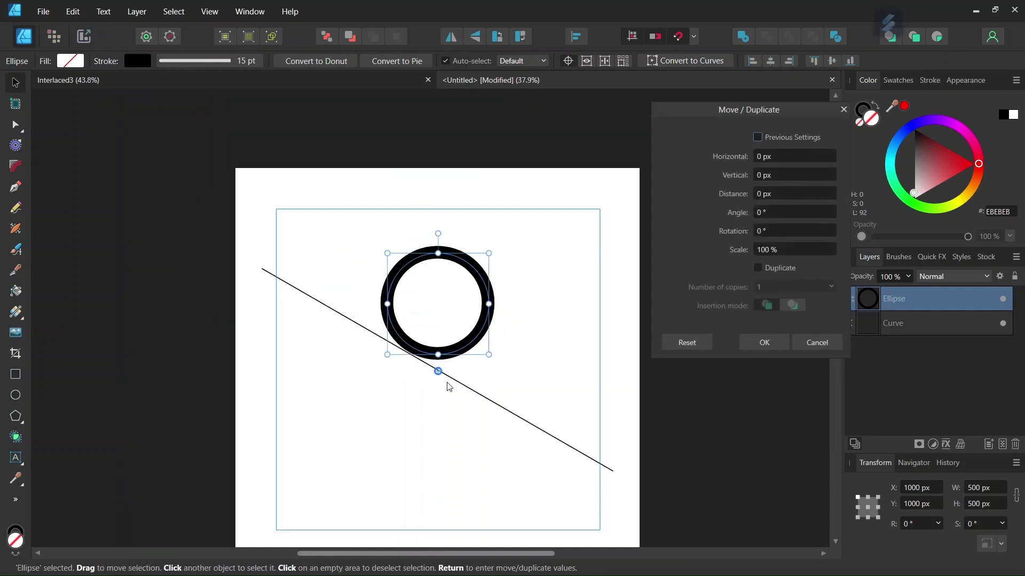
pyautogui.click(758, 269)
pyautogui.click(763, 289)
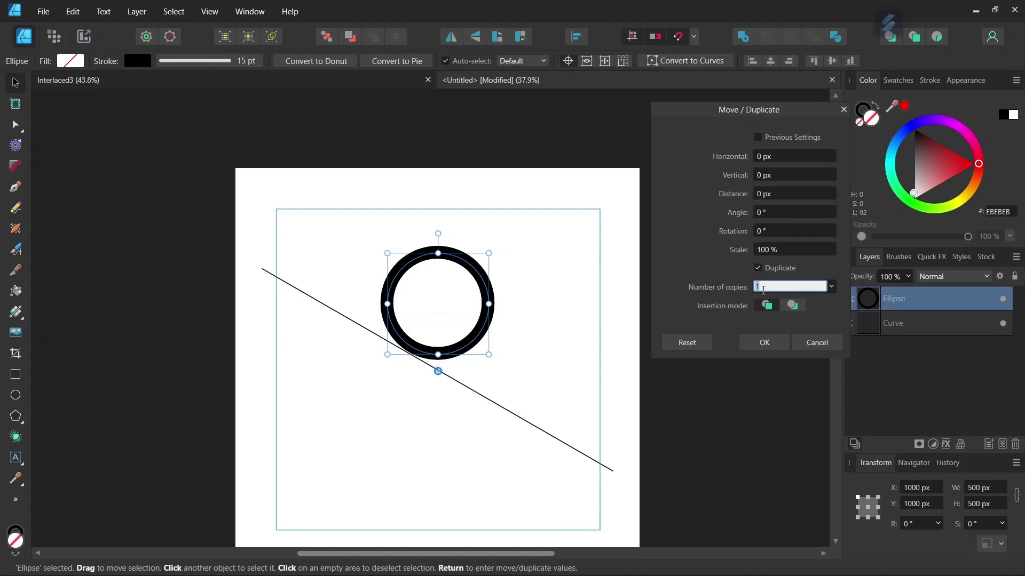
pyautogui.click(766, 232)
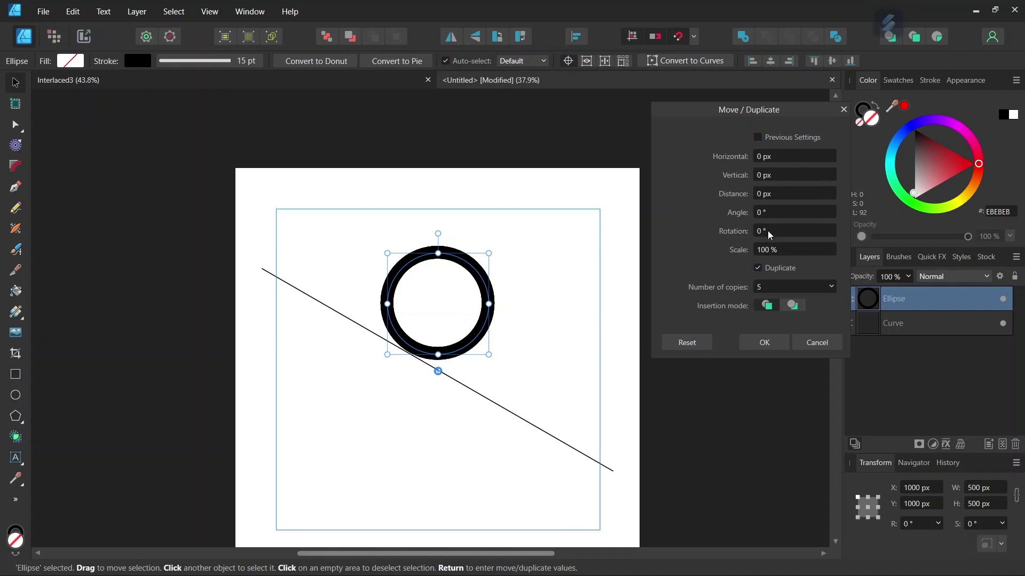
pyautogui.write('60')
pyautogui.press('Return')
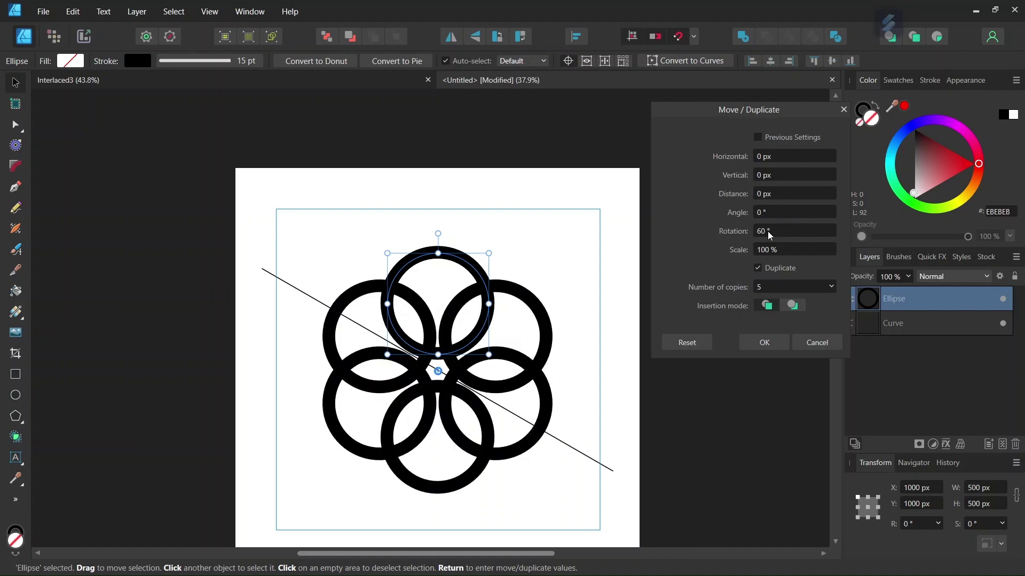
pyautogui.click(766, 343)
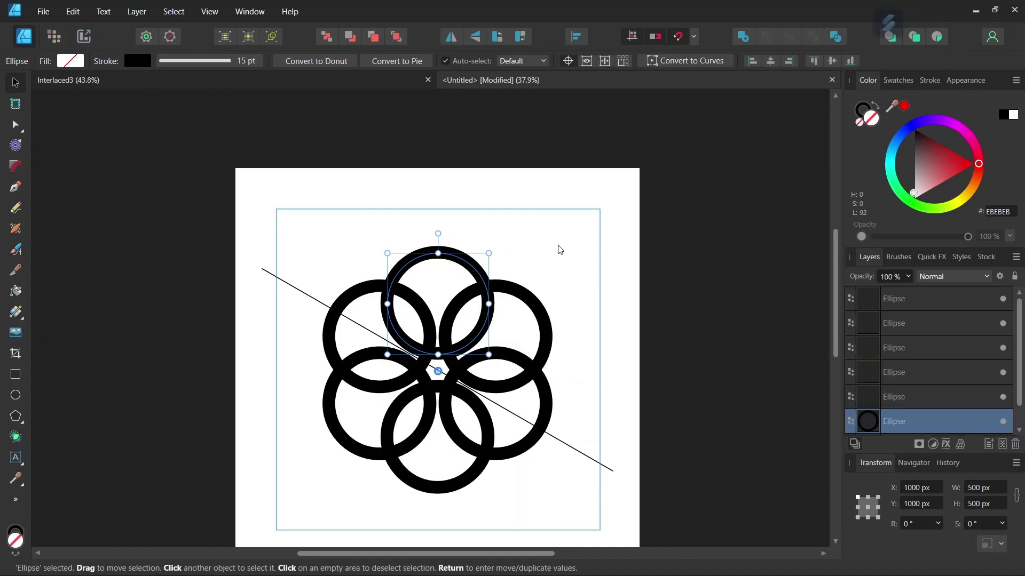
# - Duplicate the top circle and place the copy on the right side of the ring, level with the ring's centre
pyautogui.click(557, 288)
pyautogui.scroll(1, 494, 358)
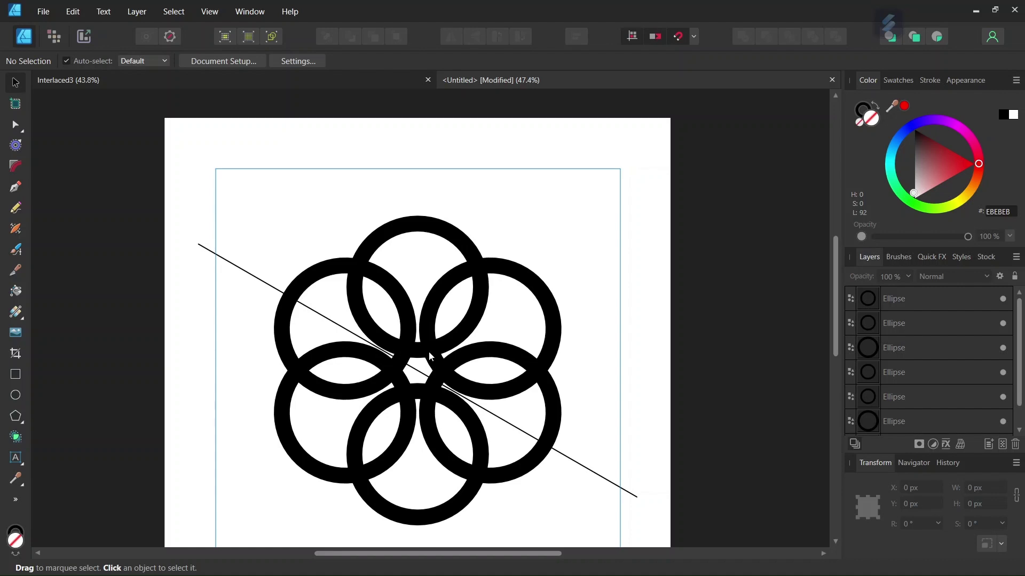
pyautogui.click(438, 237)
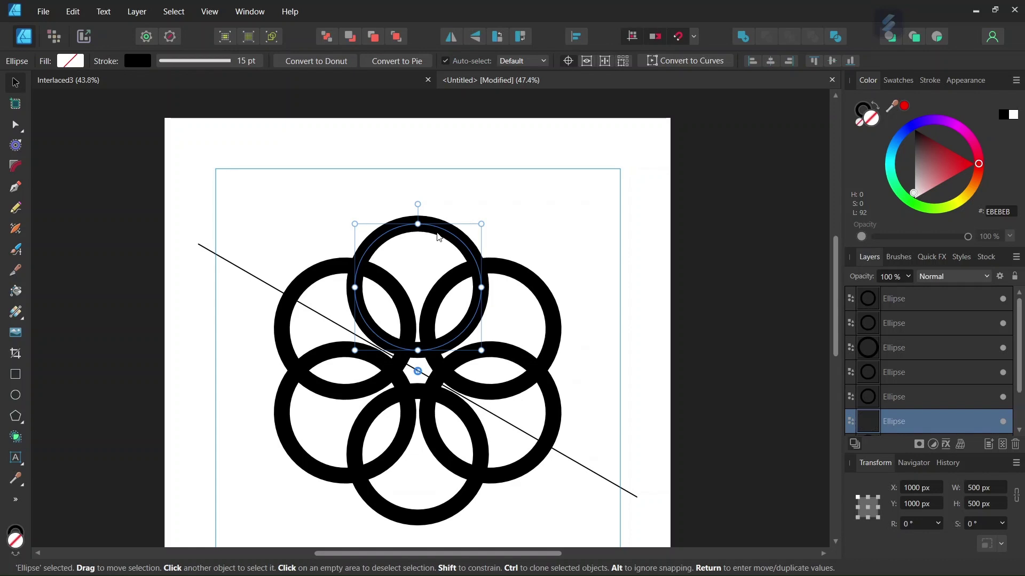
pyautogui.moveTo(439, 238); pyautogui.dragTo(617, 326)
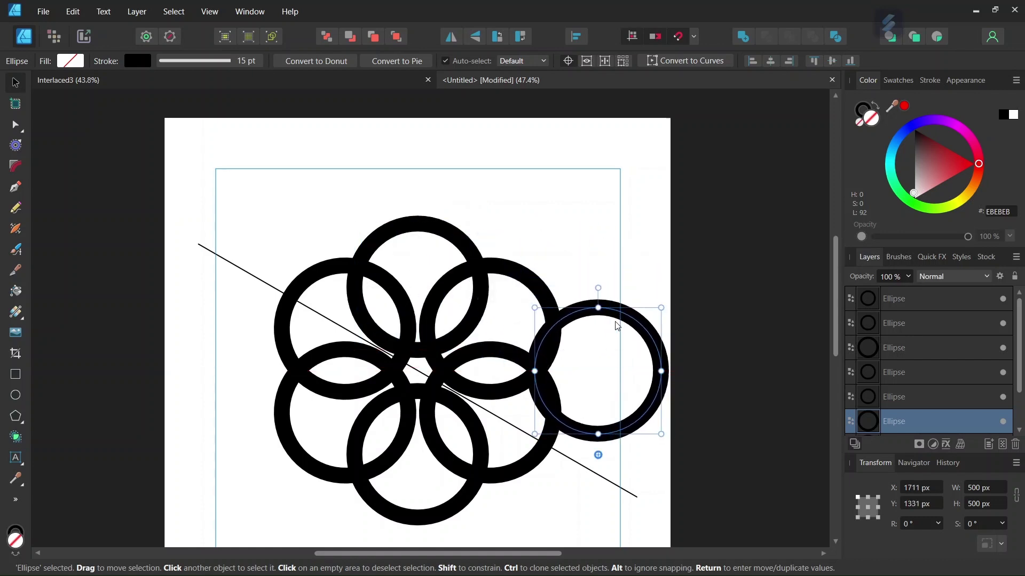
# - Move the copied circle horizontally inward to X 1572 px so that its transform origin meets the slanted line
pyautogui.scroll(1, 617, 326)
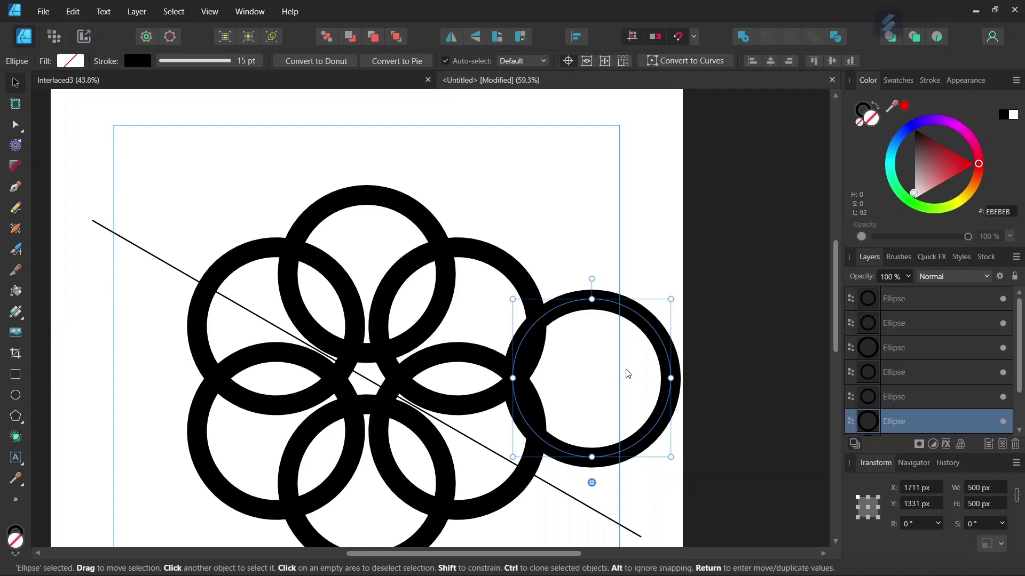
pyautogui.press('alt')
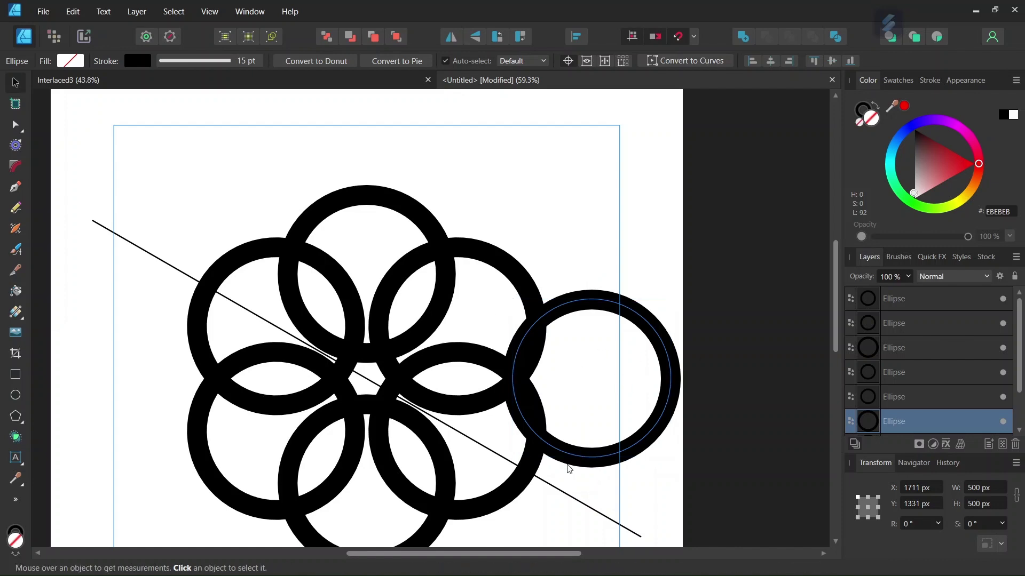
pyautogui.scroll(2, 569, 464)
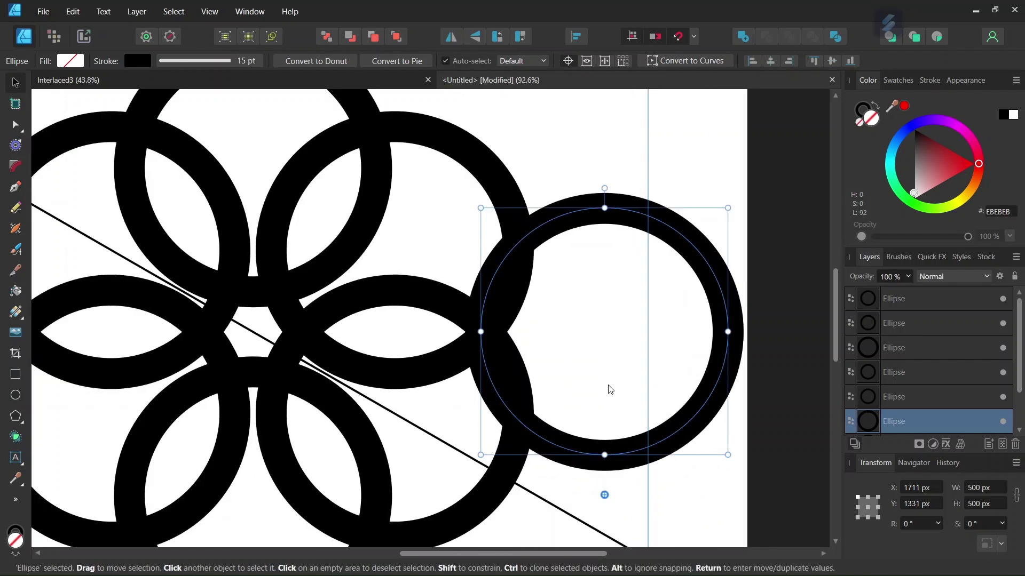
pyautogui.moveTo(611, 389); pyautogui.dragTo(542, 386)
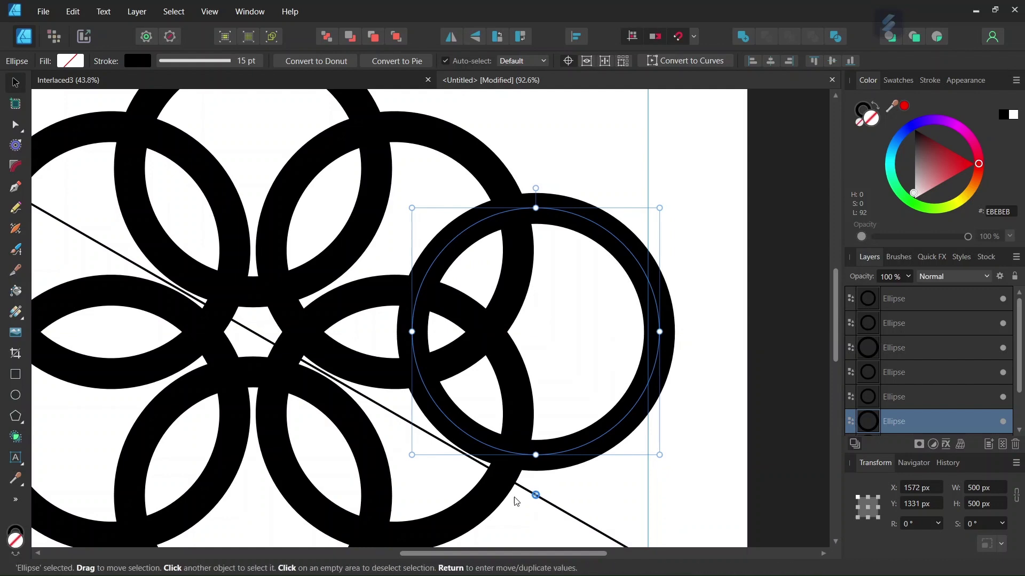
pyautogui.scroll(-3, 511, 483)
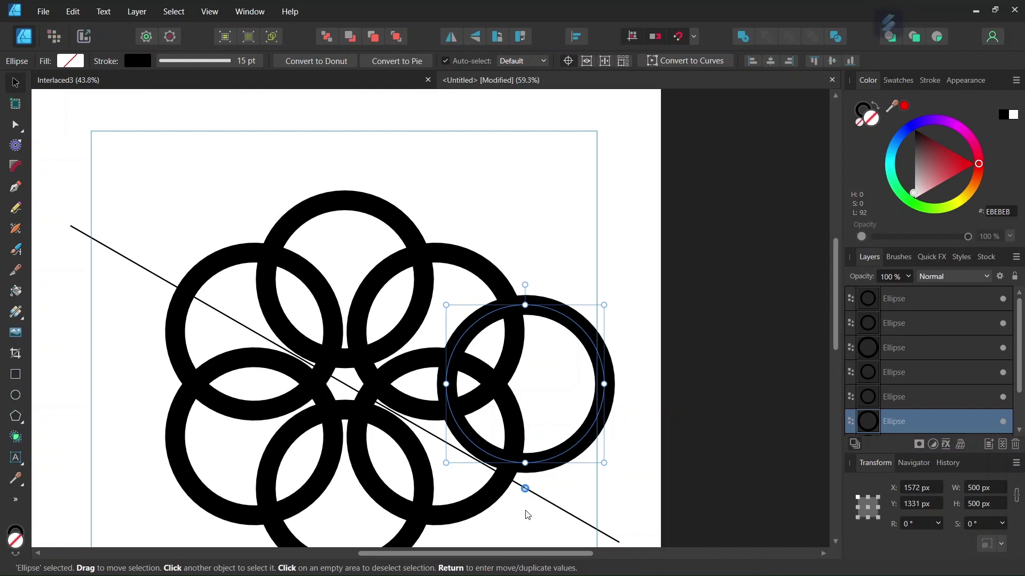
# - Place the right-hand circle's transform origin on the slanted line's midpoint at X 1000 px, Y 1000 px
pyautogui.click(365, 210)
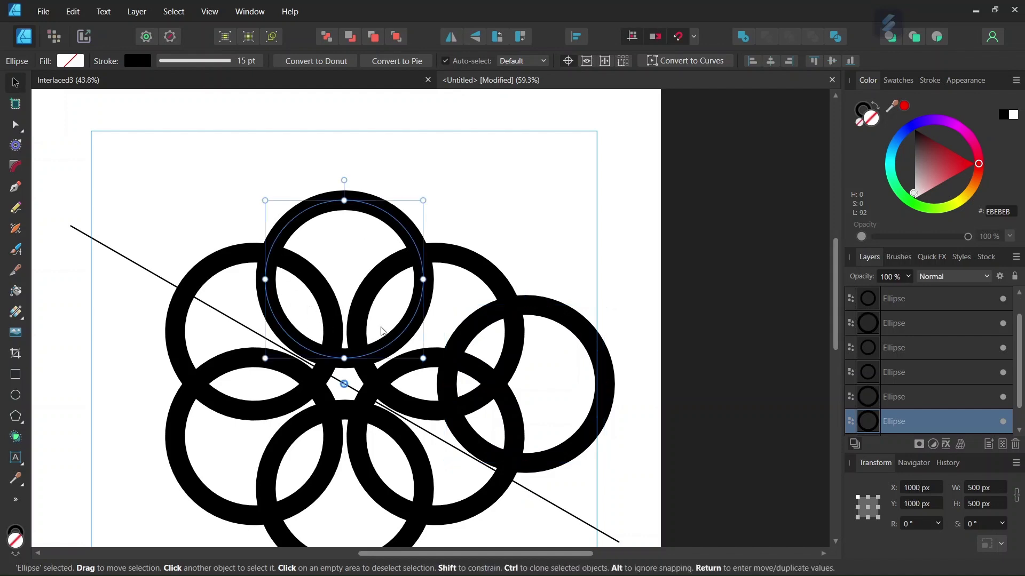
pyautogui.click(572, 452)
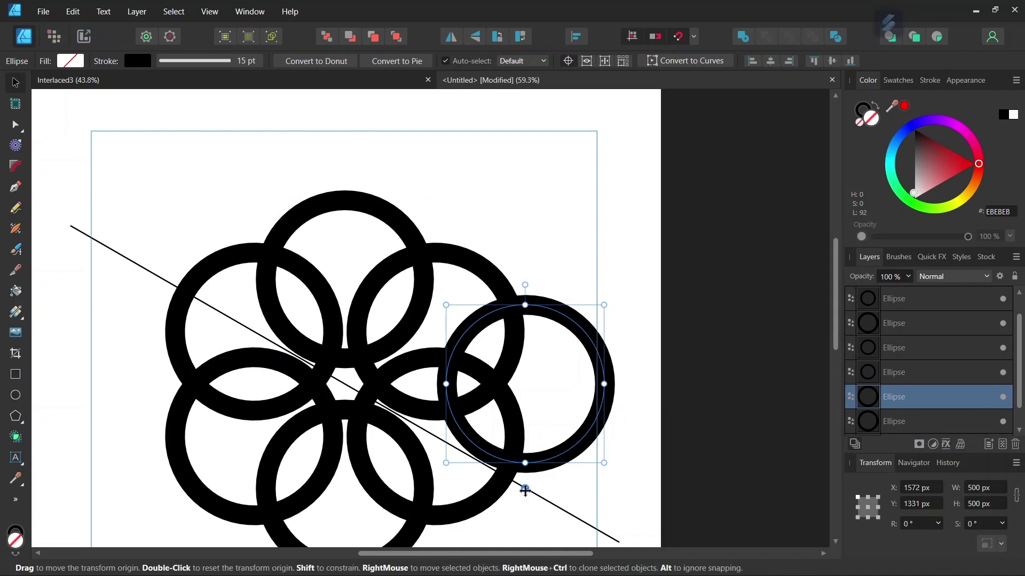
pyautogui.moveTo(525, 490); pyautogui.dragTo(344, 384)
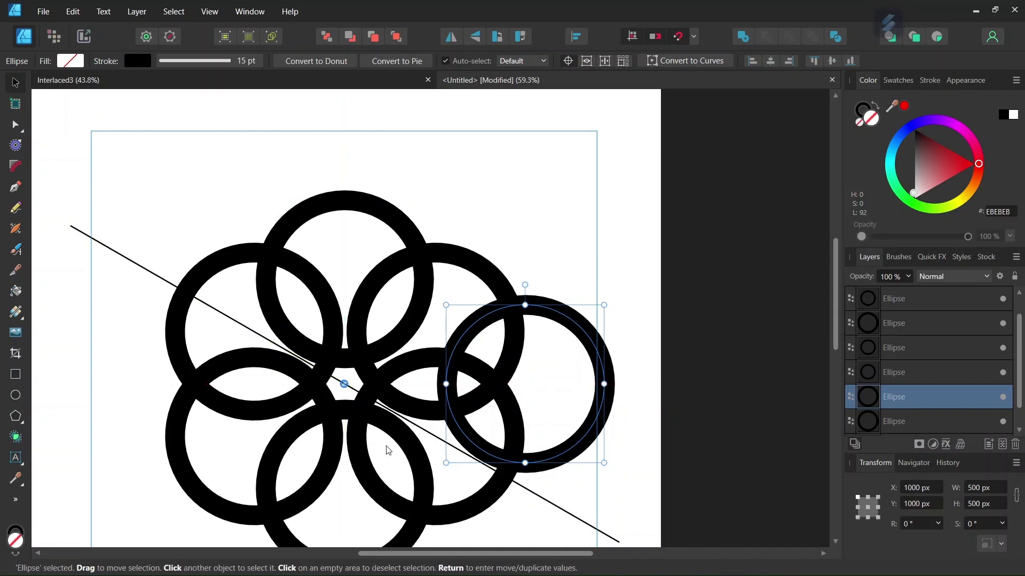
# - Create five duplicates of the right-hand circle at 60° rotation steps, reusing the previous Move / Duplicate settings
pyautogui.press('Return')
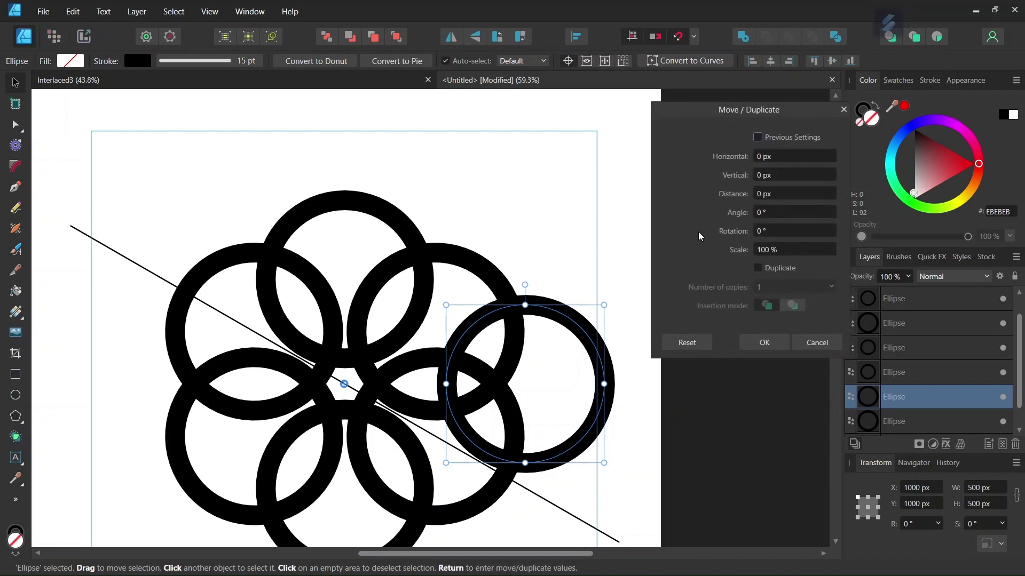
pyautogui.click(757, 137)
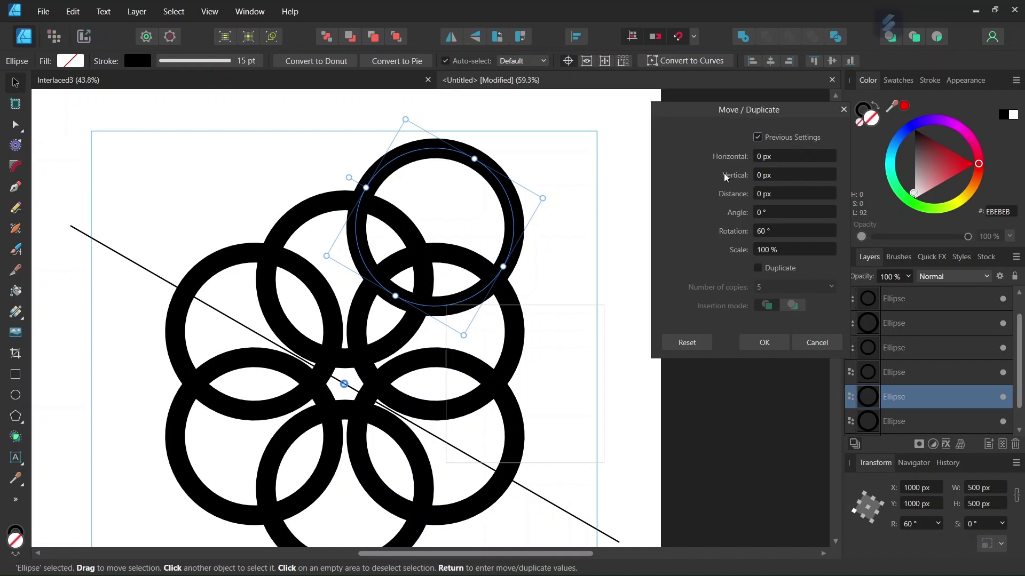
pyautogui.click(757, 268)
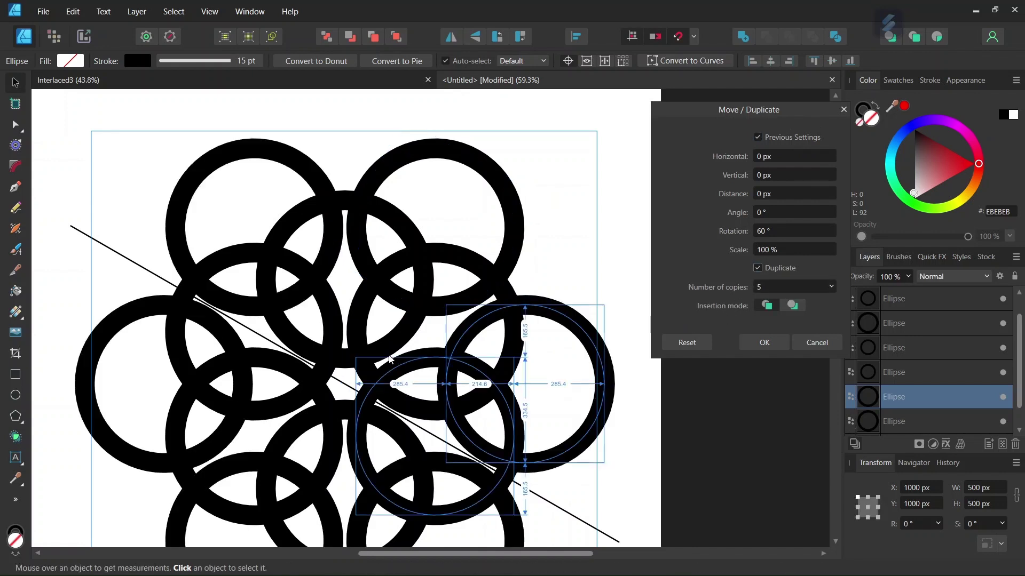
pyautogui.scroll(-2, 379, 363)
pyautogui.scroll(-1, 375, 363)
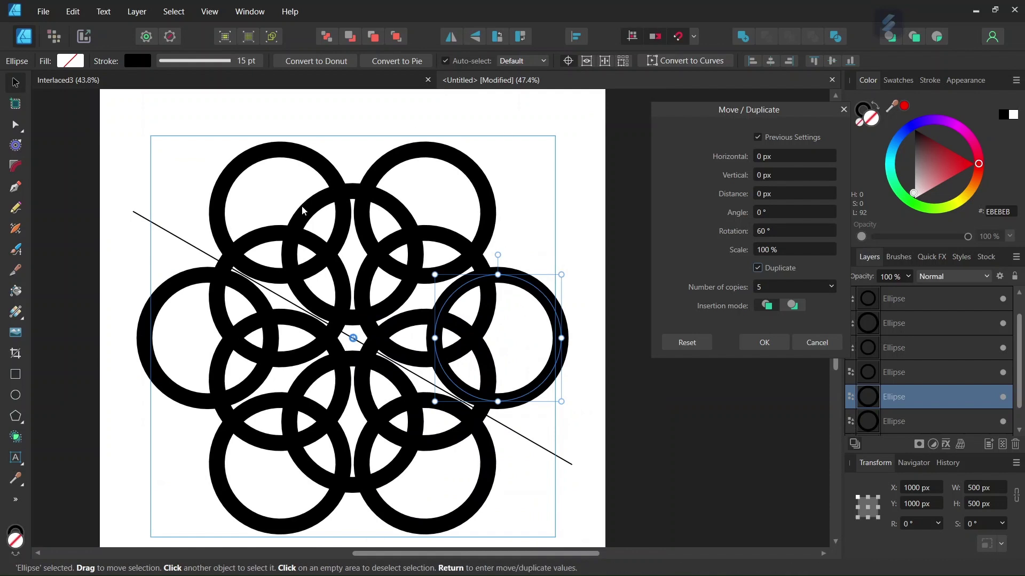
pyautogui.click(763, 344)
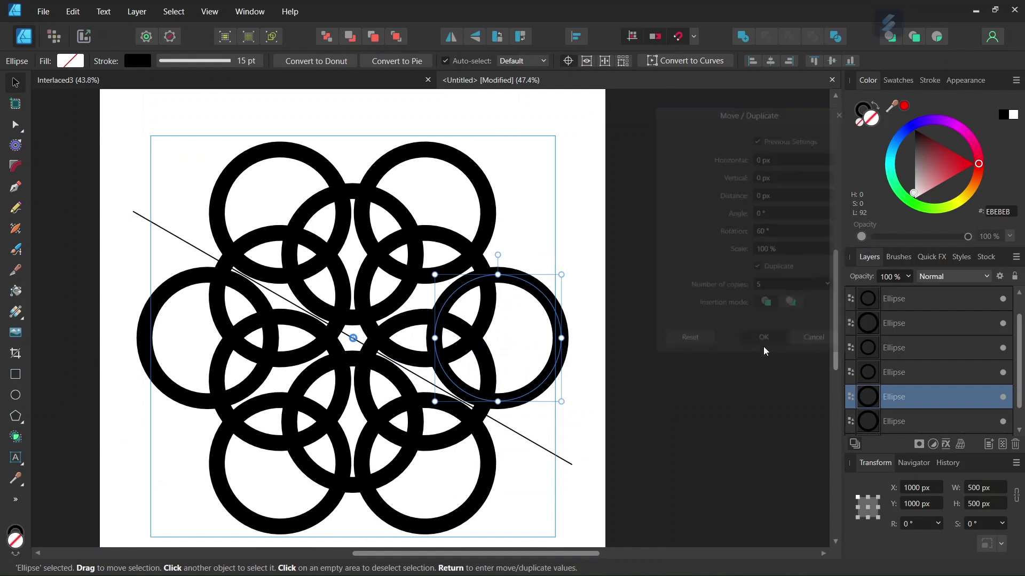
pyautogui.click(549, 438)
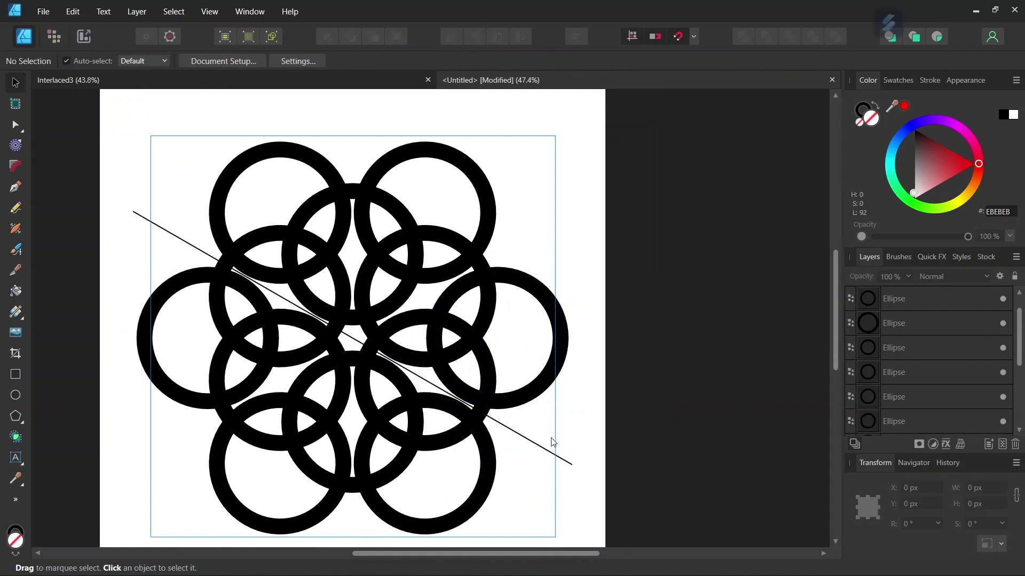
# - Hide the slanted construction line
pyautogui.scroll(-3, 875, 373)
pyautogui.click(908, 422)
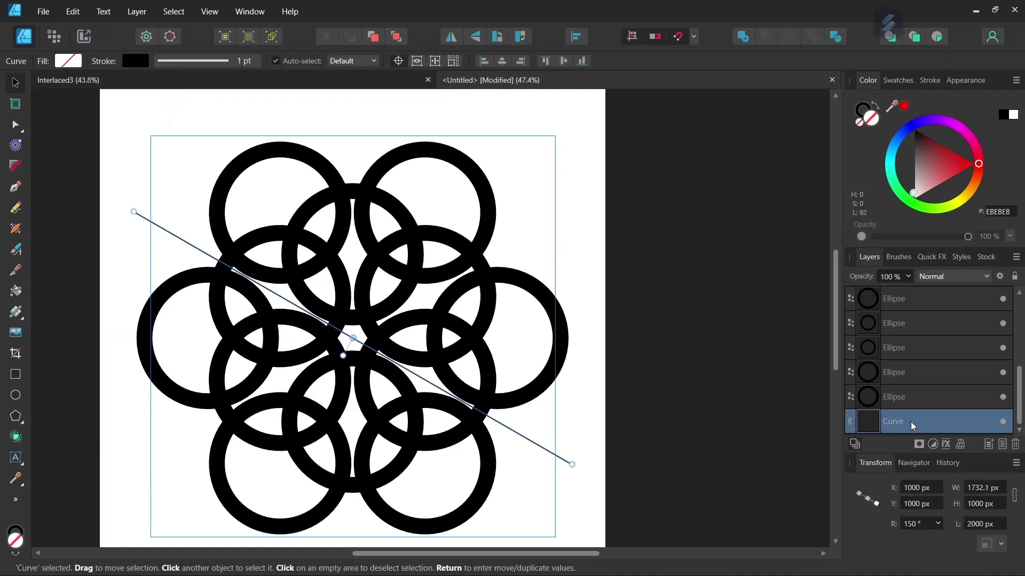
pyautogui.click(1002, 422)
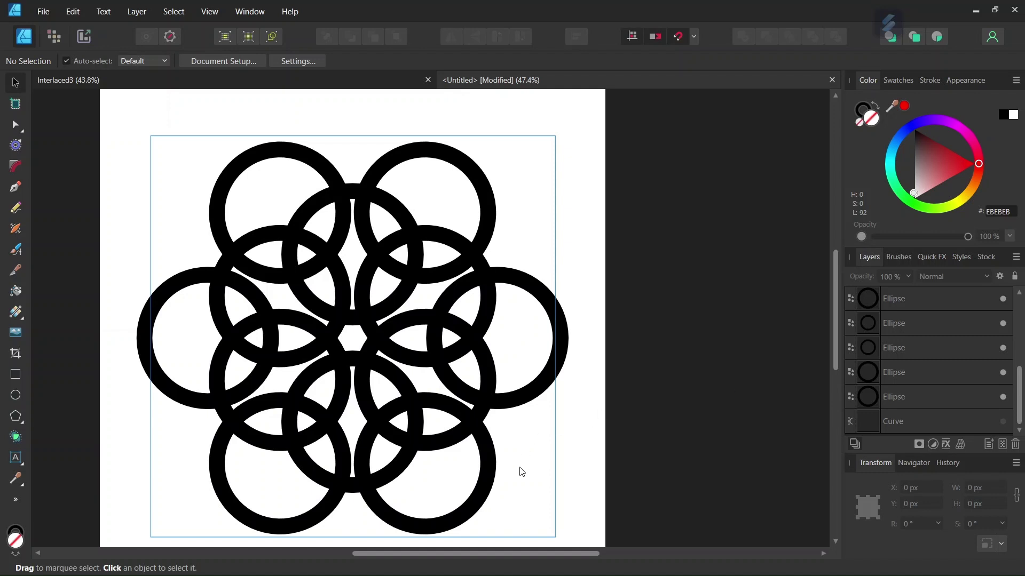
# - Expand the strokes of all twelve circles into filled shapes and clear the selection
pyautogui.scroll(-1, 527, 475)
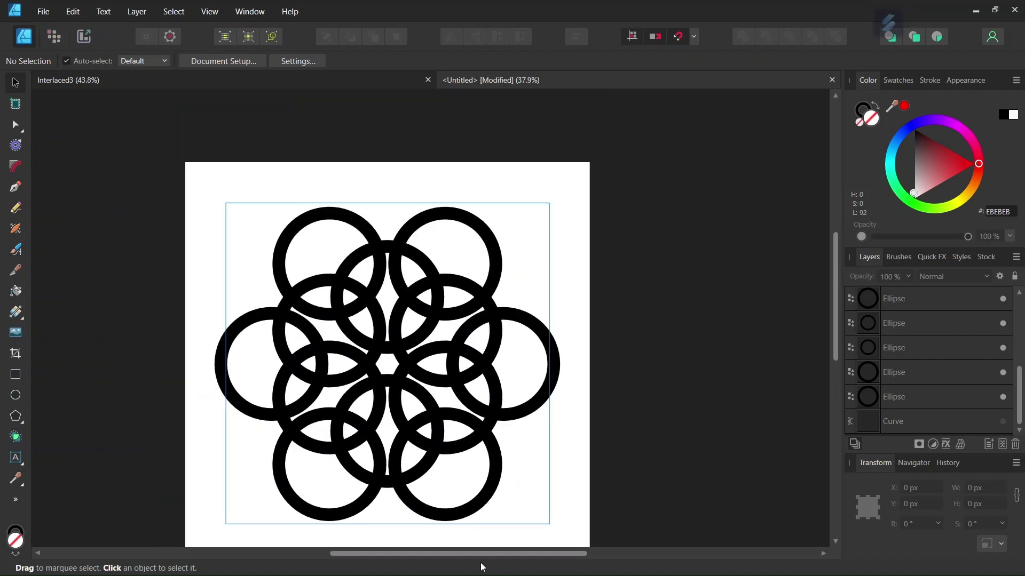
pyautogui.moveTo(478, 555); pyautogui.dragTo(439, 532)
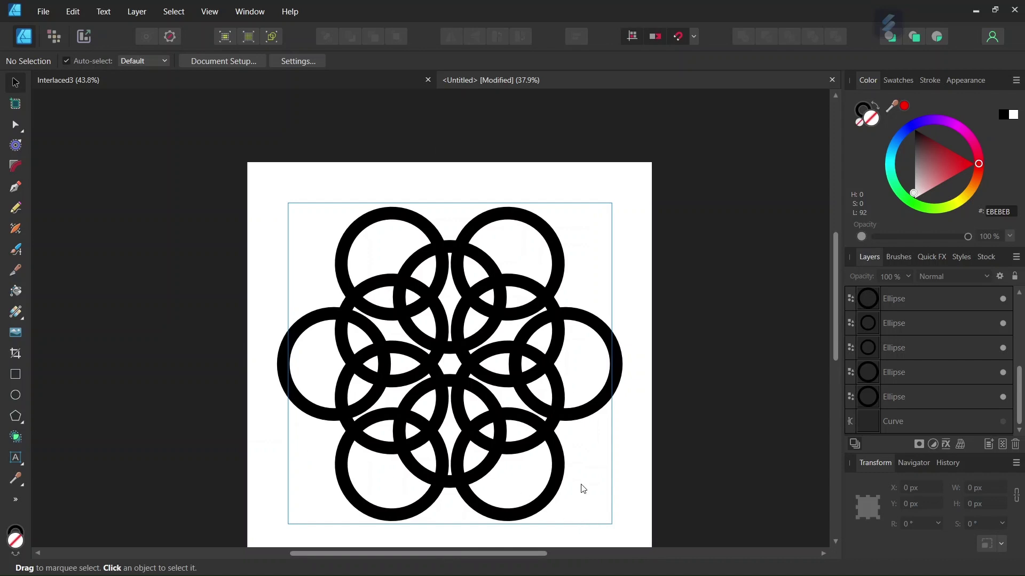
pyautogui.hotkey('ctrl', 'a')
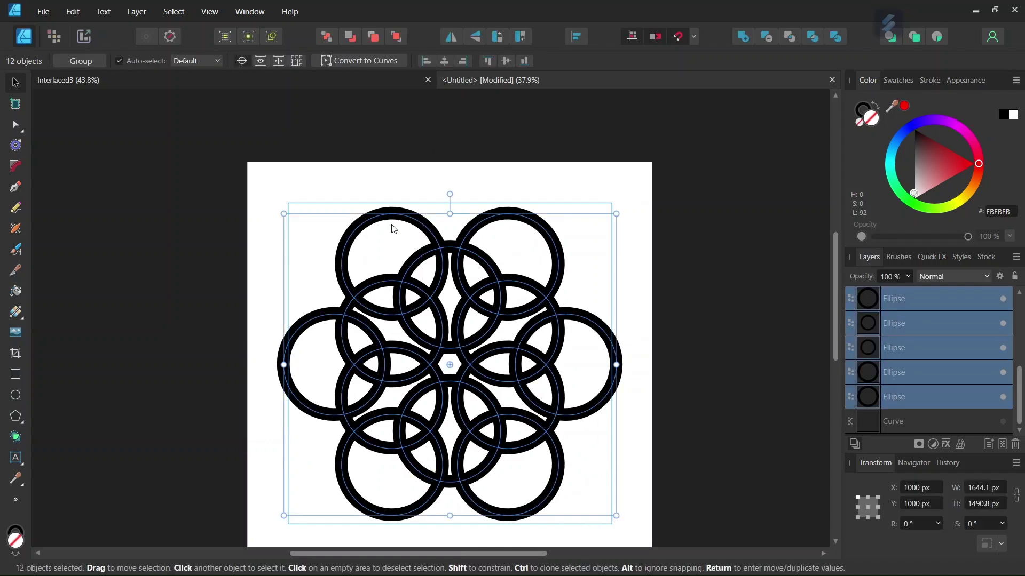
pyautogui.click(140, 10)
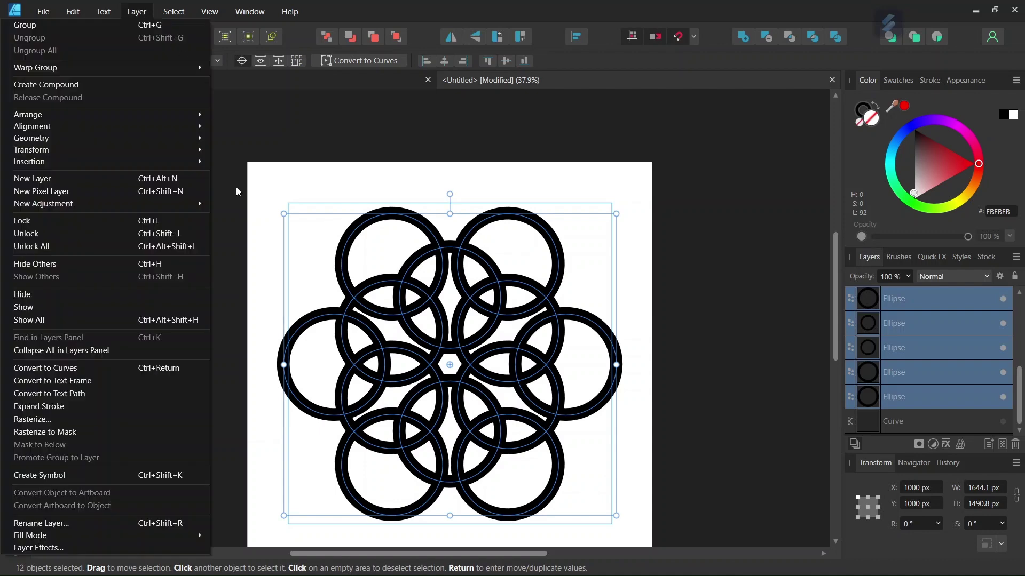
pyautogui.click(133, 407)
pyautogui.click(562, 200)
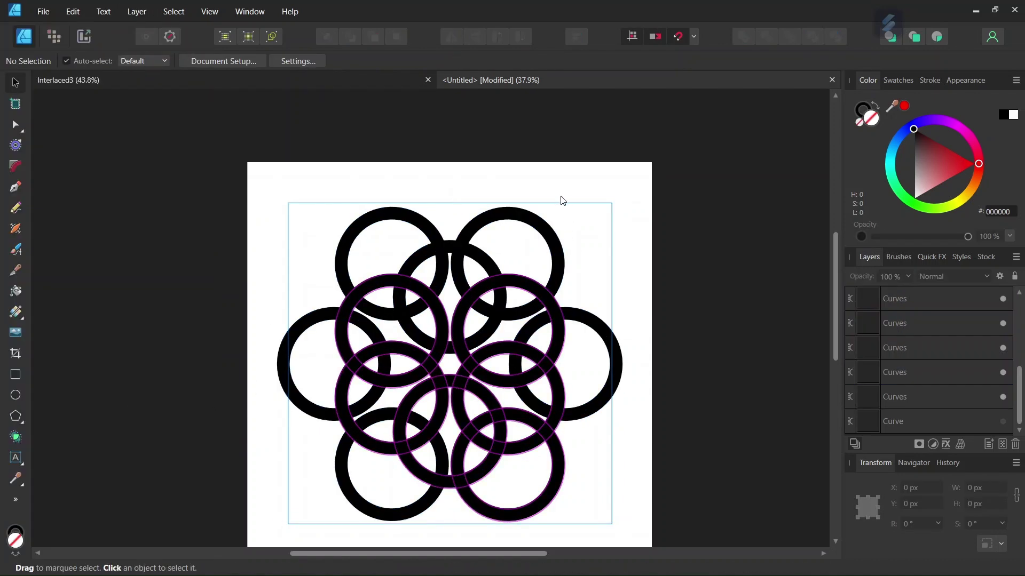
# - With nothing selected, set the default stroke to none and the default fill to black
pyautogui.scroll(1, 563, 200)
pyautogui.click(527, 221)
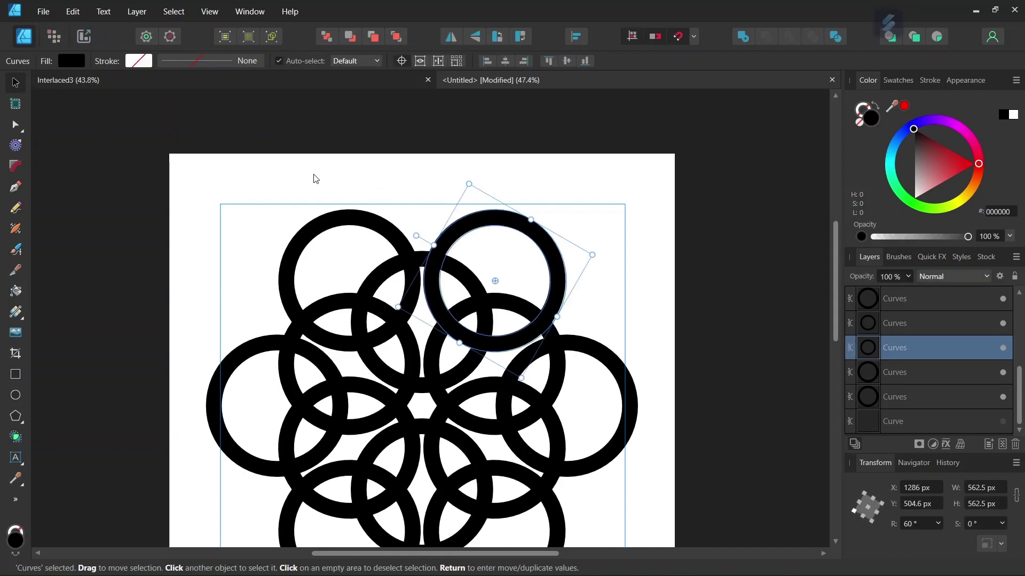
pyautogui.click(581, 230)
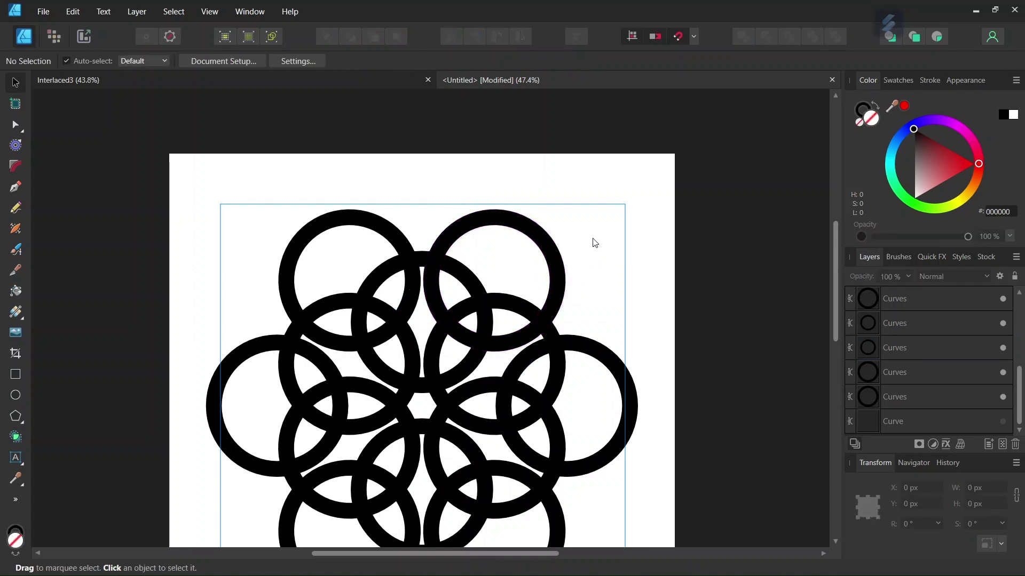
pyautogui.click(857, 122)
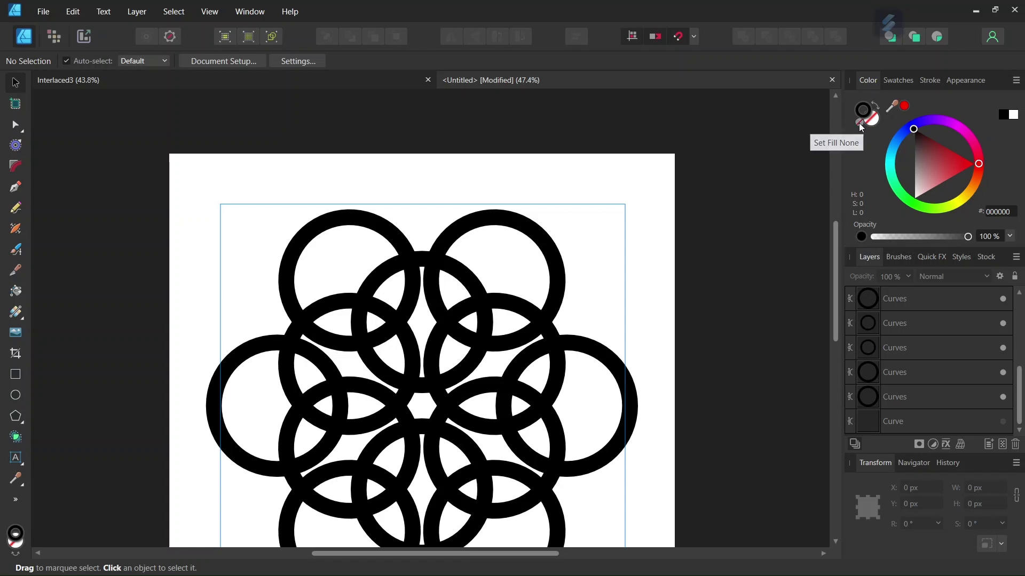
pyautogui.click(857, 124)
pyautogui.click(861, 124)
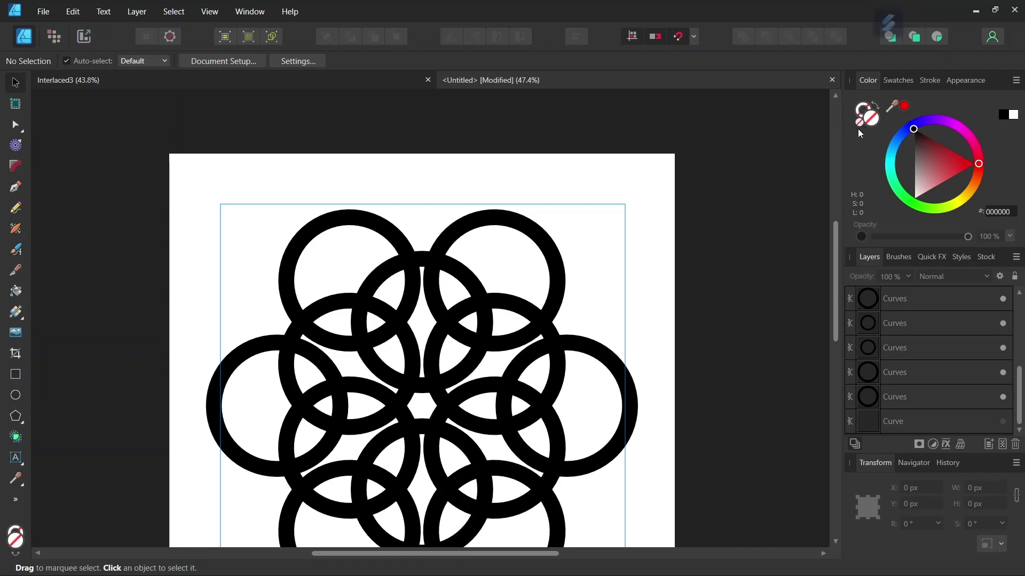
pyautogui.click(917, 154)
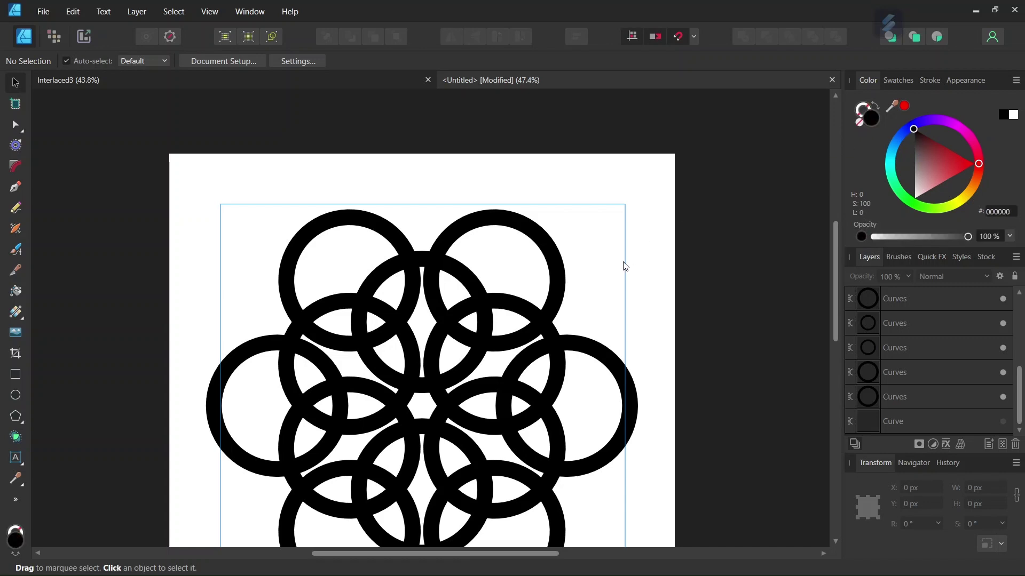
# - Delete the outward-facing arcs of the six outer rings with the Shape Builder in subtract mode, looping freehand around the pattern's outside
pyautogui.scroll(-1, 626, 266)
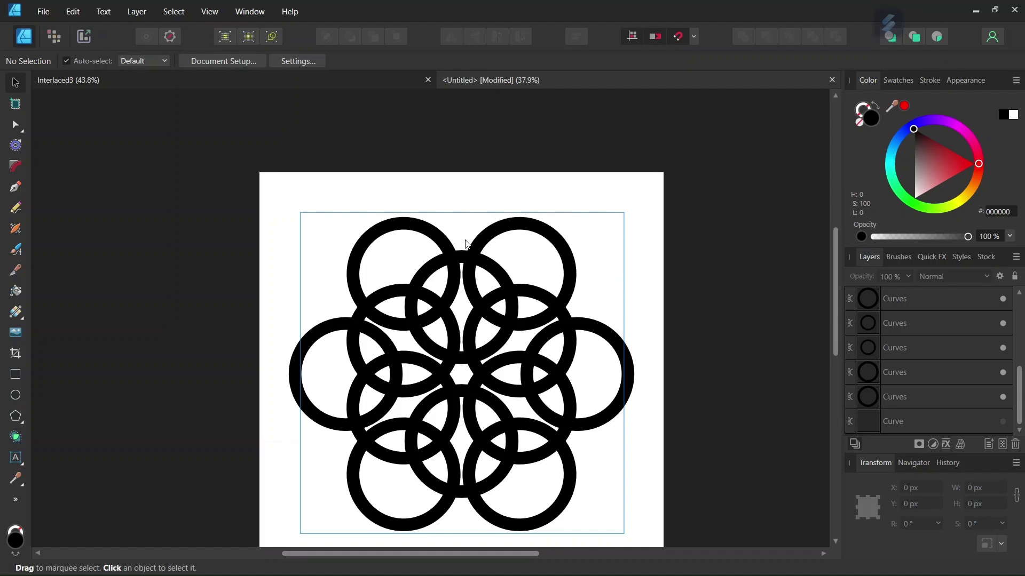
pyautogui.hotkey('ctrl', 'a')
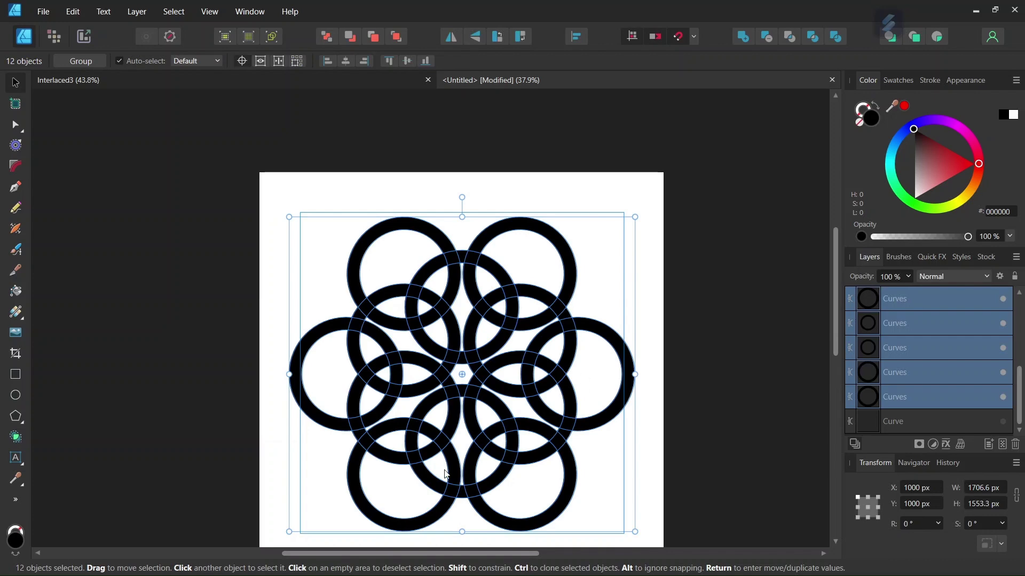
pyautogui.click(16, 439)
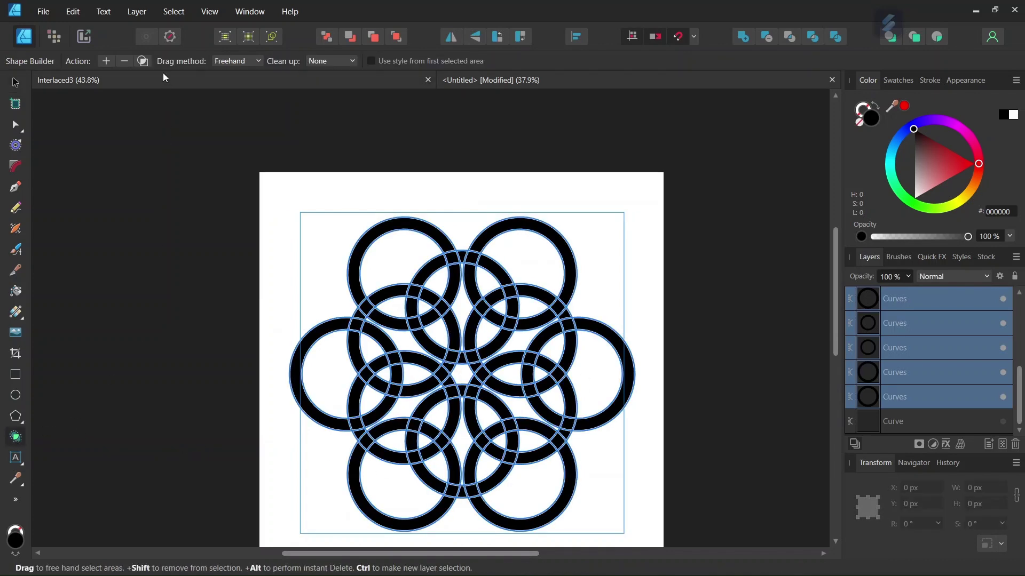
pyautogui.click(125, 62)
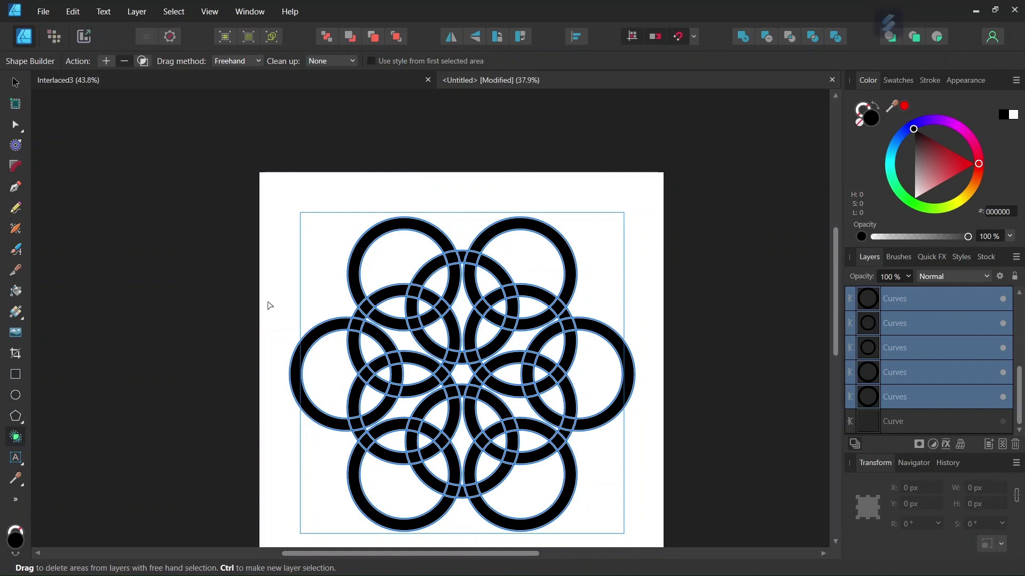
pyautogui.moveTo(436, 155)
pyautogui.mouseDown()
pyautogui.moveTo(577, 258)
pyautogui.moveTo(583, 365)
pyautogui.moveTo(567, 419)
pyautogui.moveTo(451, 487)
pyautogui.moveTo(363, 457)
pyautogui.moveTo(302, 416)
pyautogui.moveTo(291, 280)
pyautogui.moveTo(384, 162)
pyautogui.moveTo(434, 156)
pyautogui.mouseUp()
# - Delete the small overlap pieces at the six outer points where neighbouring rings meet, using the Shape Builder in subtract mode
pyautogui.scroll(2, 414, 196)
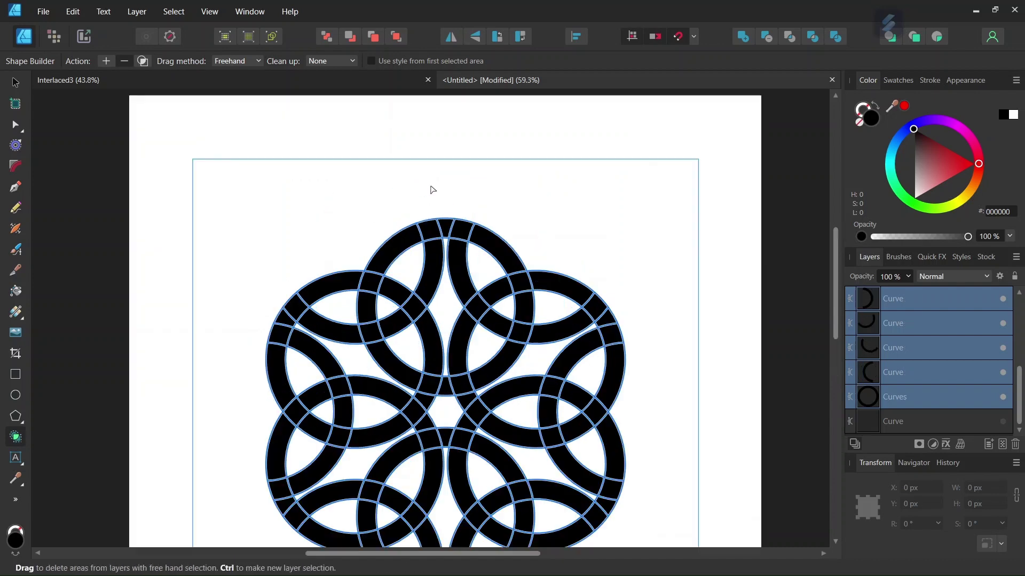
pyautogui.moveTo(451, 230); pyautogui.dragTo(453, 231)
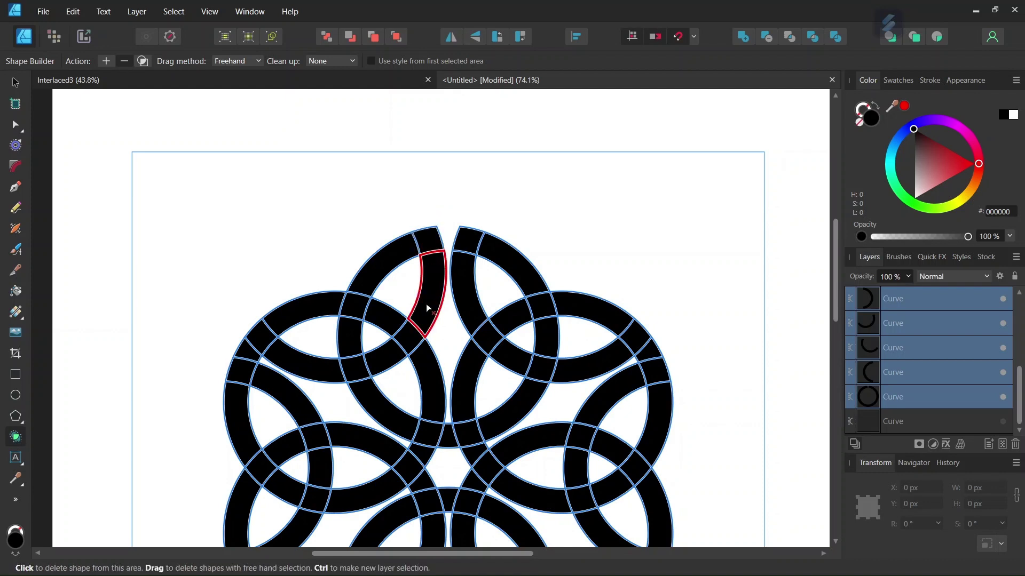
pyautogui.click(651, 351)
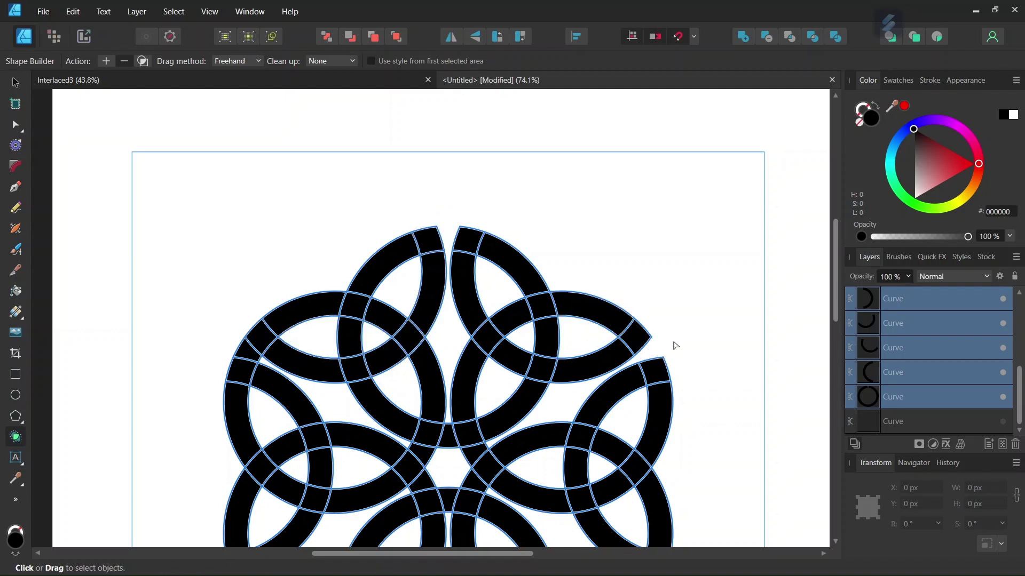
pyautogui.scroll(-5, 688, 349)
pyautogui.click(653, 396)
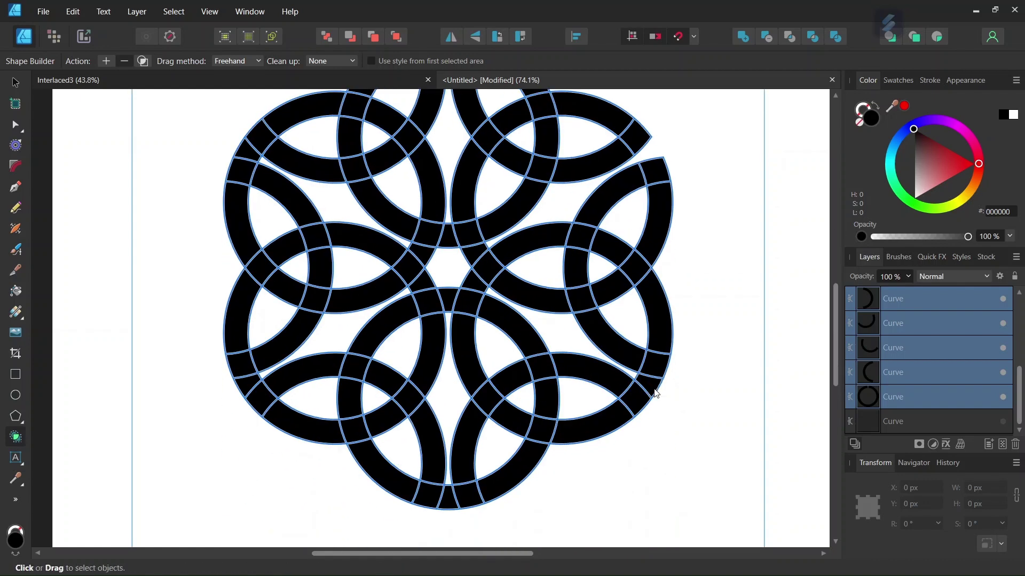
pyautogui.click(447, 497)
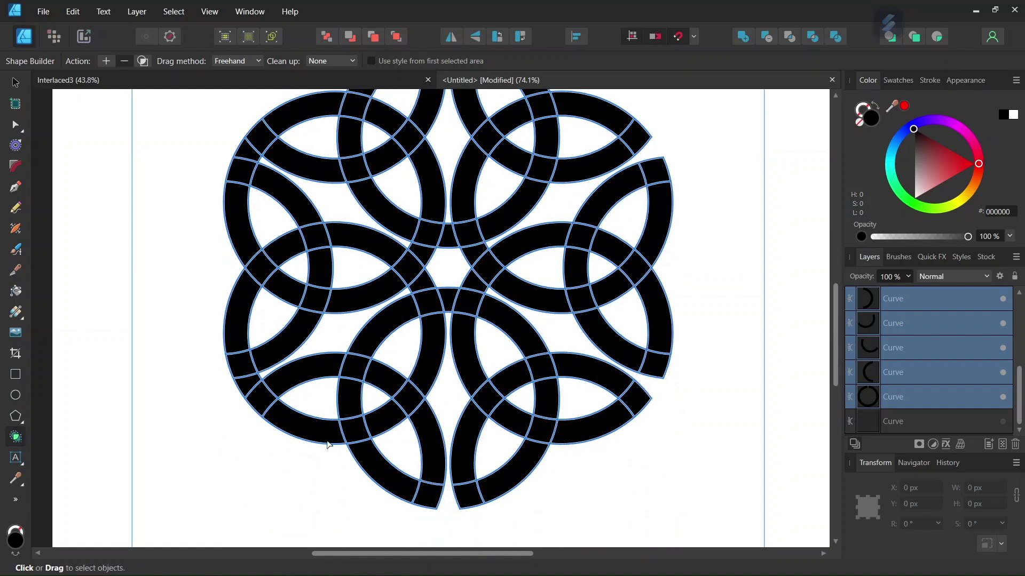
pyautogui.click(254, 388)
pyautogui.scroll(4, 363, 168)
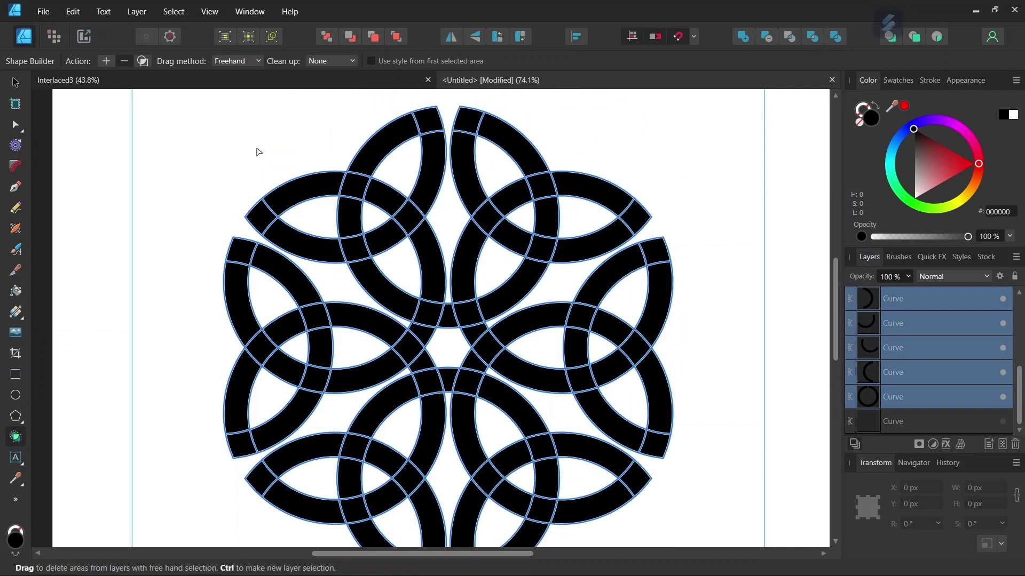
pyautogui.scroll(-3, 477, 259)
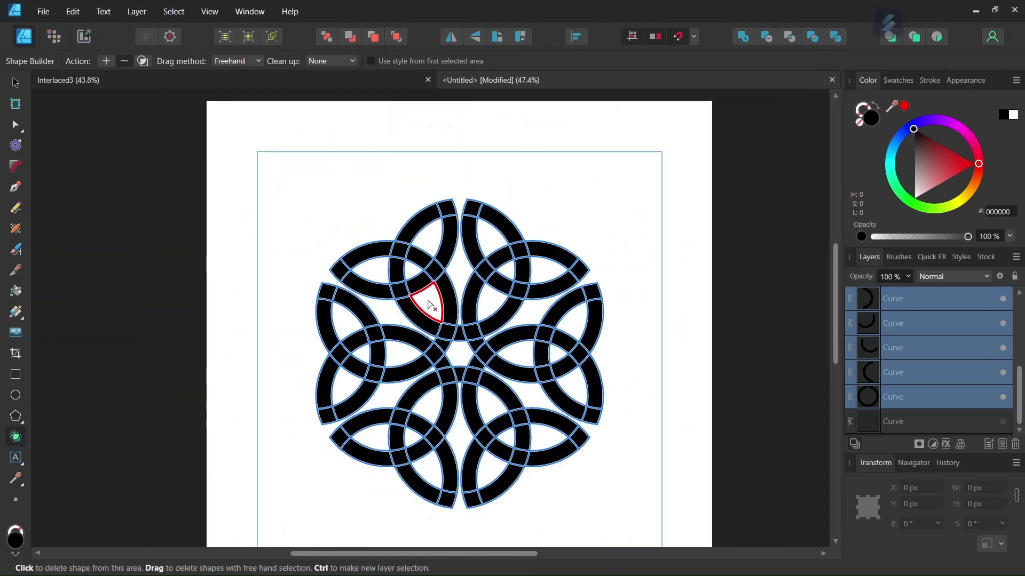
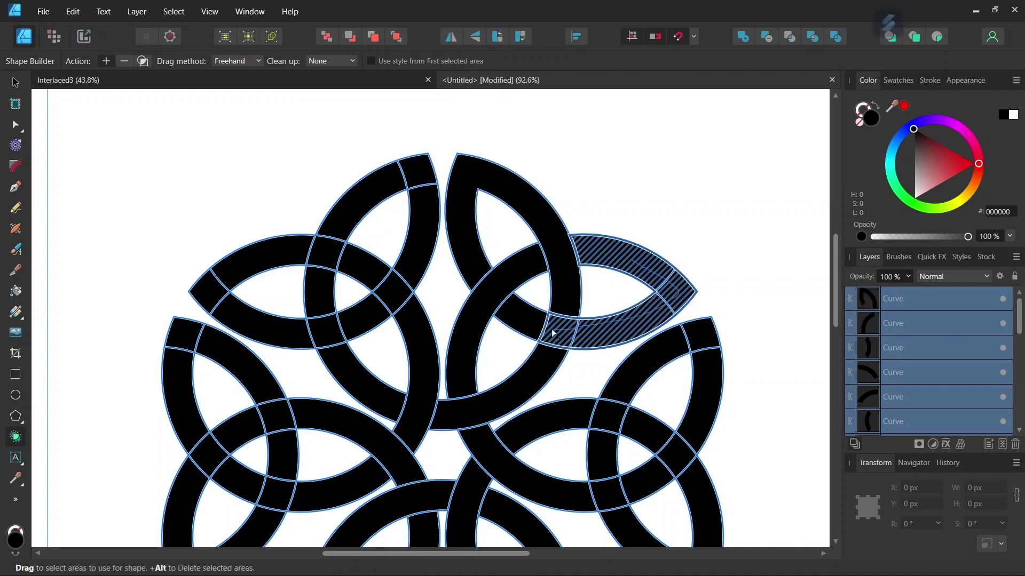
# - Merge the segments of the knot's right-hand lobe pair across their crossings with the Shape Builder, alternating over and under
pyautogui.scroll(-2, 607, 416)
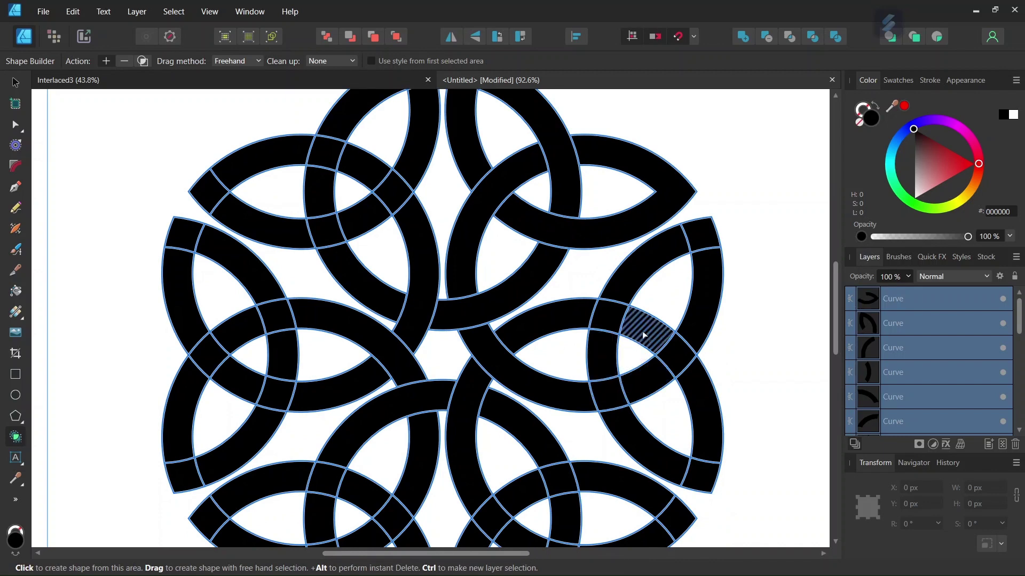
pyautogui.moveTo(649, 332)
pyautogui.mouseDown()
pyautogui.moveTo(568, 310)
pyautogui.moveTo(569, 319)
pyautogui.mouseUp()
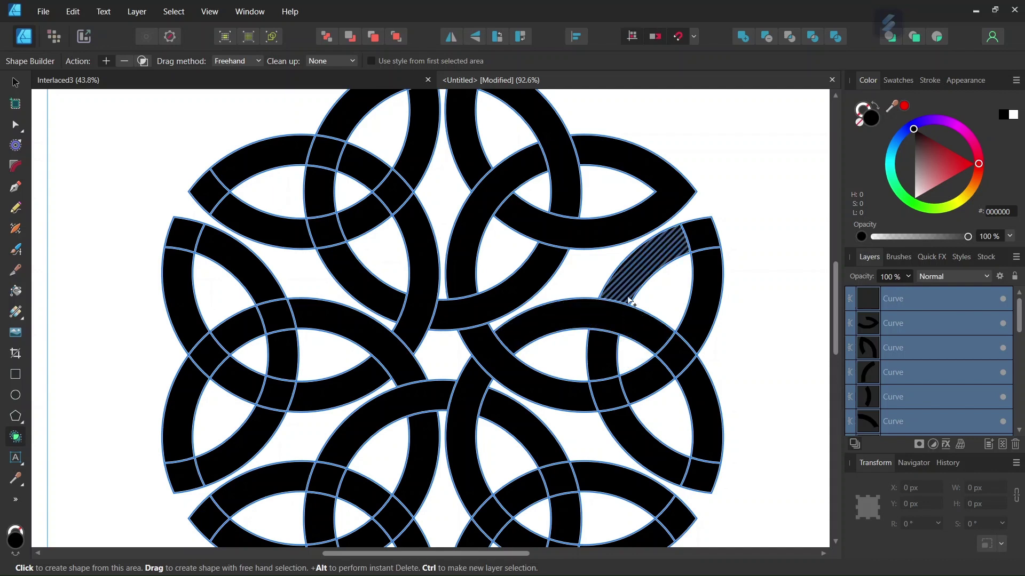
pyautogui.moveTo(627, 289)
pyautogui.mouseDown()
pyautogui.moveTo(675, 237)
pyautogui.moveTo(702, 272)
pyautogui.mouseUp()
pyautogui.moveTo(675, 357); pyautogui.dragTo(670, 363)
pyautogui.moveTo(600, 361); pyautogui.dragTo(623, 429)
pyautogui.moveTo(666, 470)
pyautogui.mouseDown()
pyautogui.moveTo(689, 475)
pyautogui.moveTo(700, 437)
pyautogui.mouseUp()
# - Merge the segments of the knot's lower-right lobe pair across their crossings into alternating over-and-under strands
pyautogui.scroll(-3, 613, 405)
pyautogui.moveTo(537, 322); pyautogui.dragTo(563, 385)
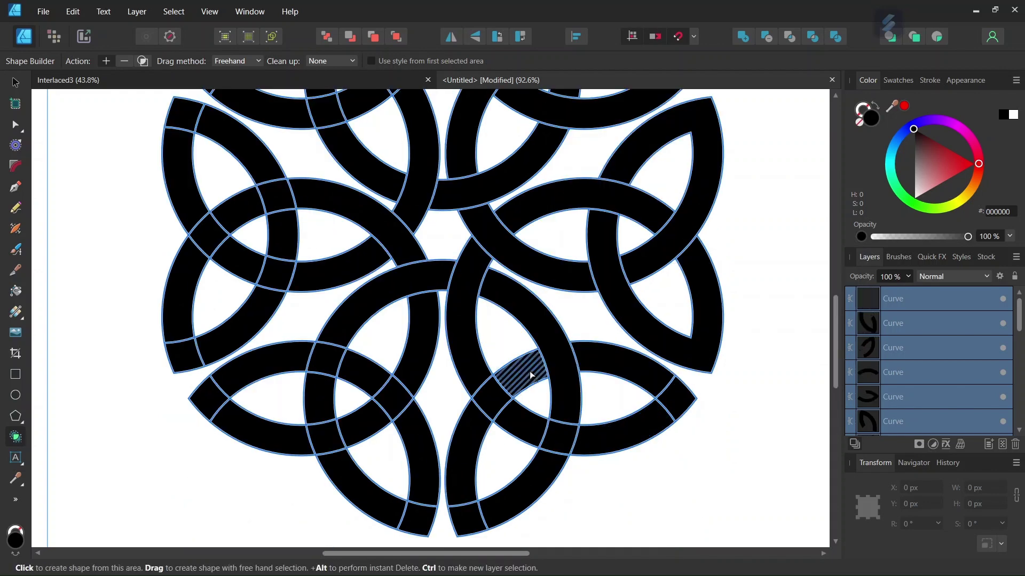
pyautogui.click(483, 366)
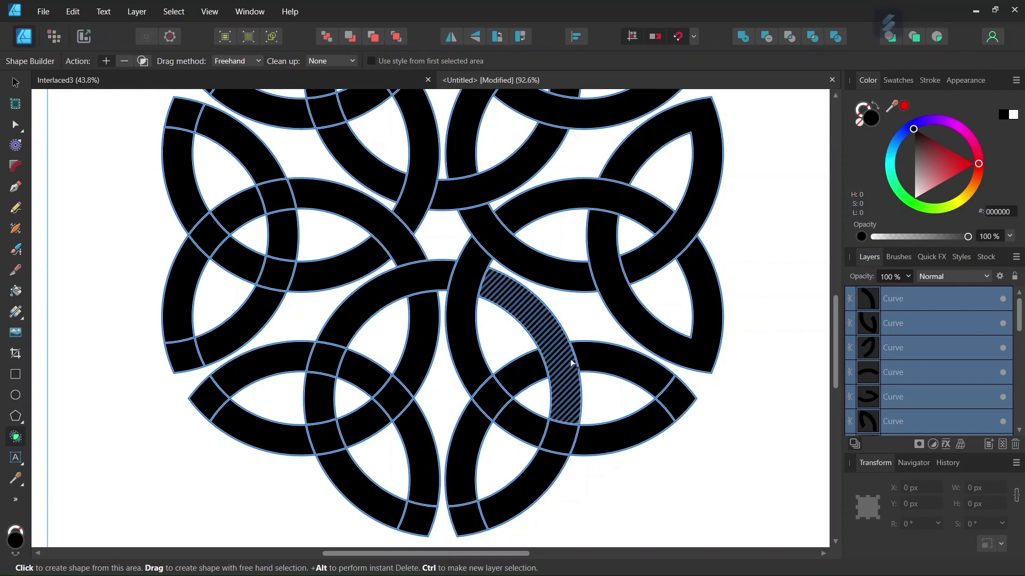
pyautogui.moveTo(624, 363)
pyautogui.mouseDown()
pyautogui.moveTo(672, 388)
pyautogui.moveTo(675, 406)
pyautogui.moveTo(621, 433)
pyautogui.mouseUp()
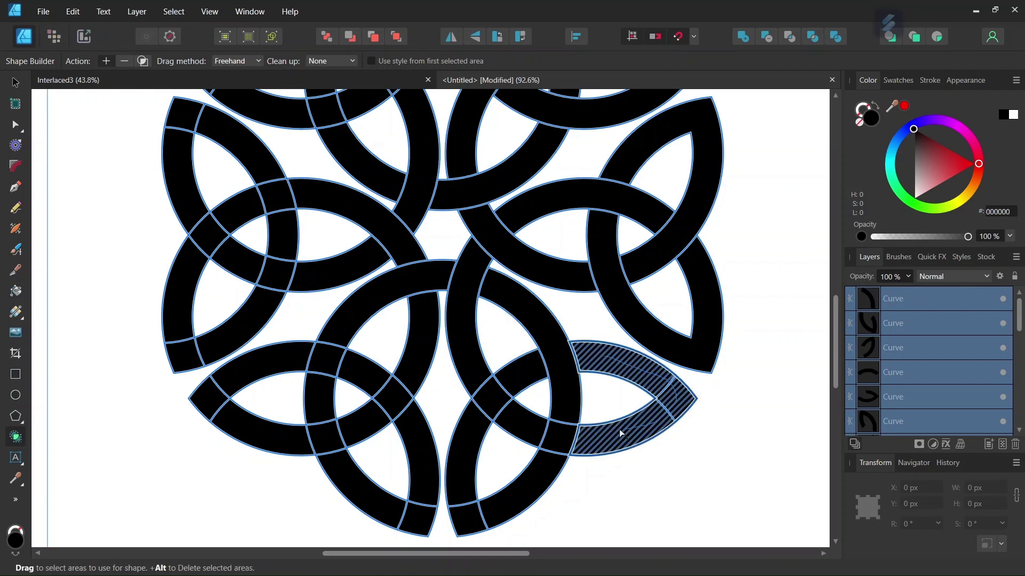
pyautogui.moveTo(531, 426); pyautogui.dragTo(514, 421)
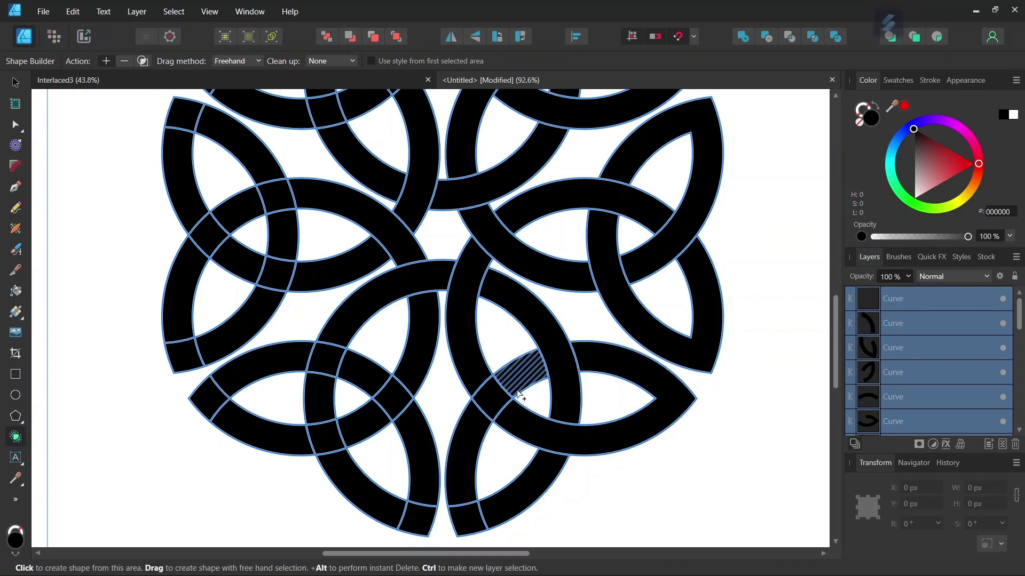
pyautogui.moveTo(528, 377)
pyautogui.mouseDown()
pyautogui.moveTo(507, 382)
pyautogui.moveTo(473, 432)
pyautogui.mouseUp()
pyautogui.moveTo(466, 513); pyautogui.dragTo(487, 510)
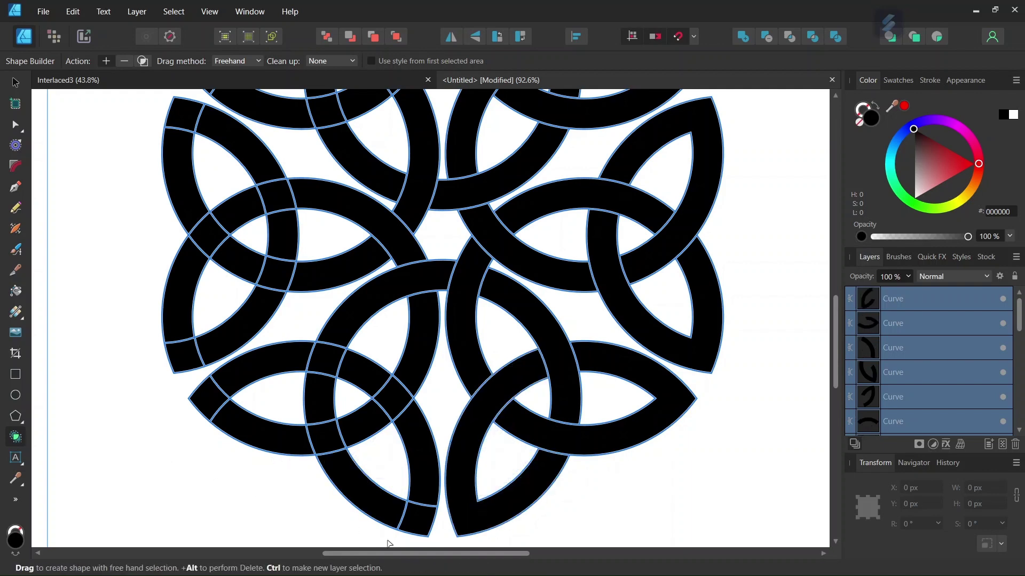
# - Merge the lower-left lobe pair's segments across their crossings and pointed tips to continue the over-under weave
pyautogui.moveTo(393, 552)
pyautogui.mouseDown()
pyautogui.moveTo(376, 557)
pyautogui.moveTo(362, 533)
pyautogui.mouseUp()
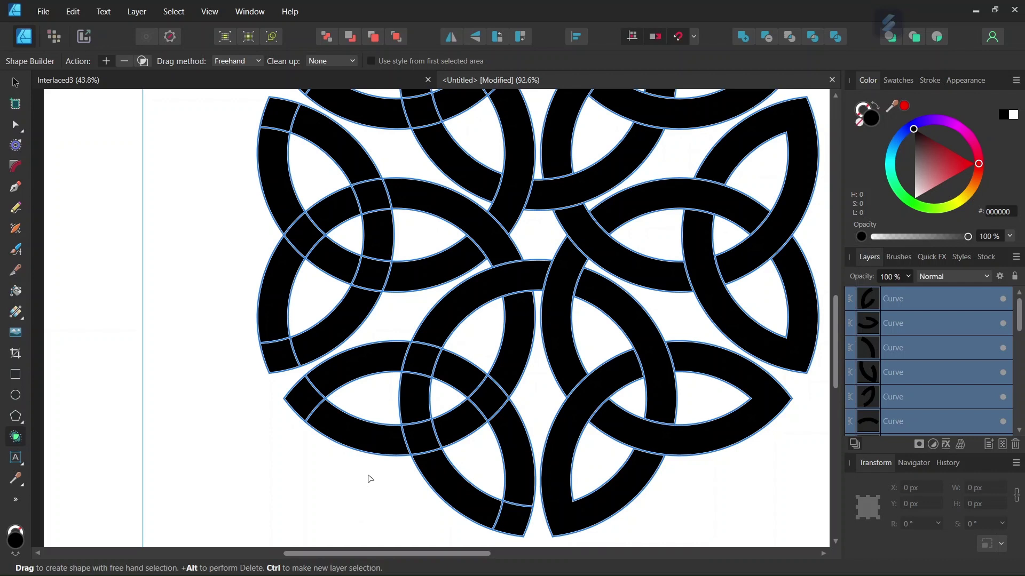
pyautogui.moveTo(511, 356); pyautogui.dragTo(453, 418)
pyautogui.moveTo(509, 434)
pyautogui.mouseDown()
pyautogui.moveTo(509, 516)
pyautogui.moveTo(466, 498)
pyautogui.mouseUp()
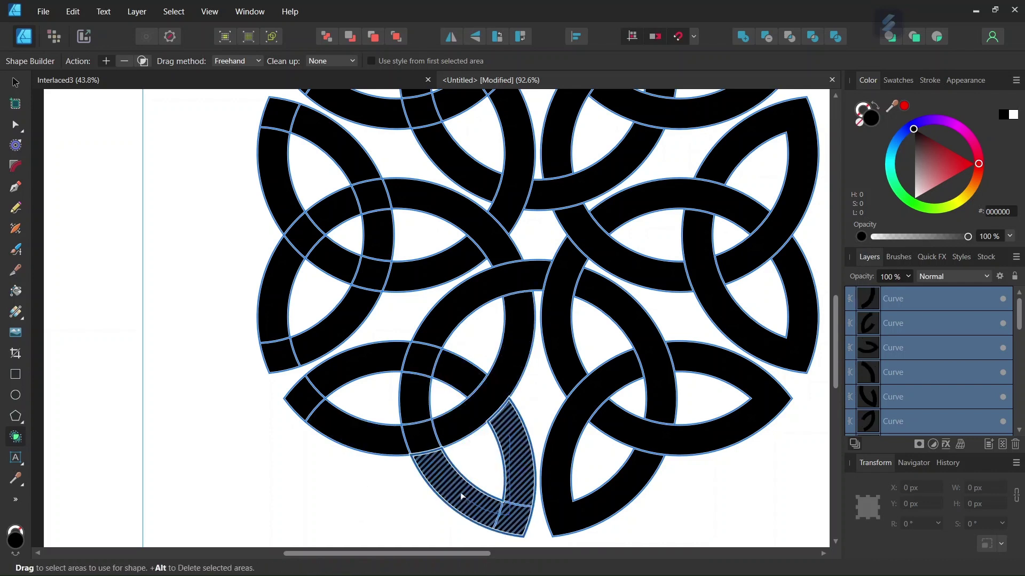
pyautogui.moveTo(419, 447); pyautogui.dragTo(414, 403)
pyautogui.moveTo(332, 427)
pyautogui.mouseDown()
pyautogui.moveTo(307, 402)
pyautogui.moveTo(340, 380)
pyautogui.moveTo(419, 356)
pyautogui.mouseUp()
# - Merge the segments of the knot's left-hand lobe pair into continuous strands that pass alternately over and under each other
pyautogui.scroll(3, 174, 331)
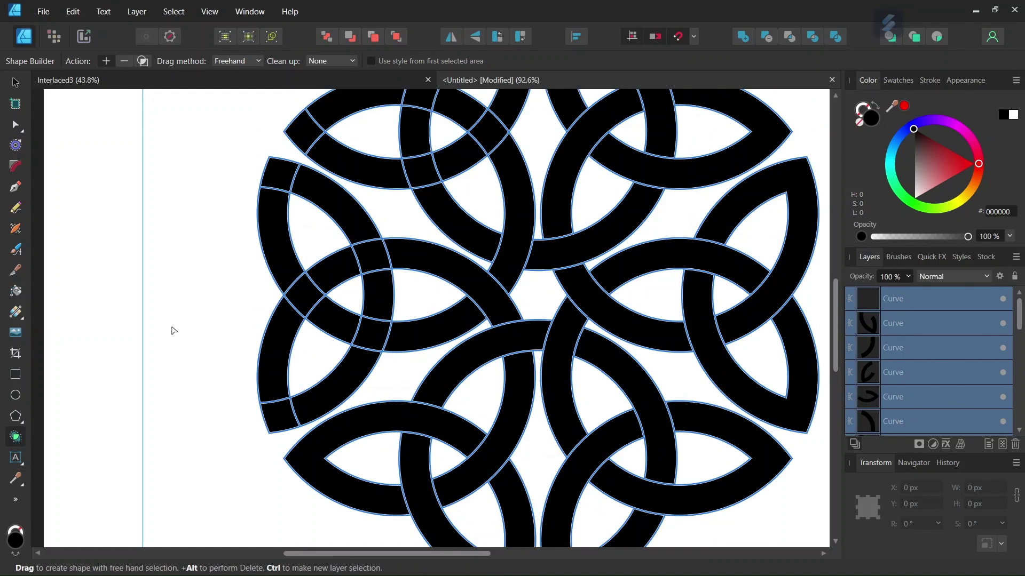
pyautogui.scroll(1, 203, 357)
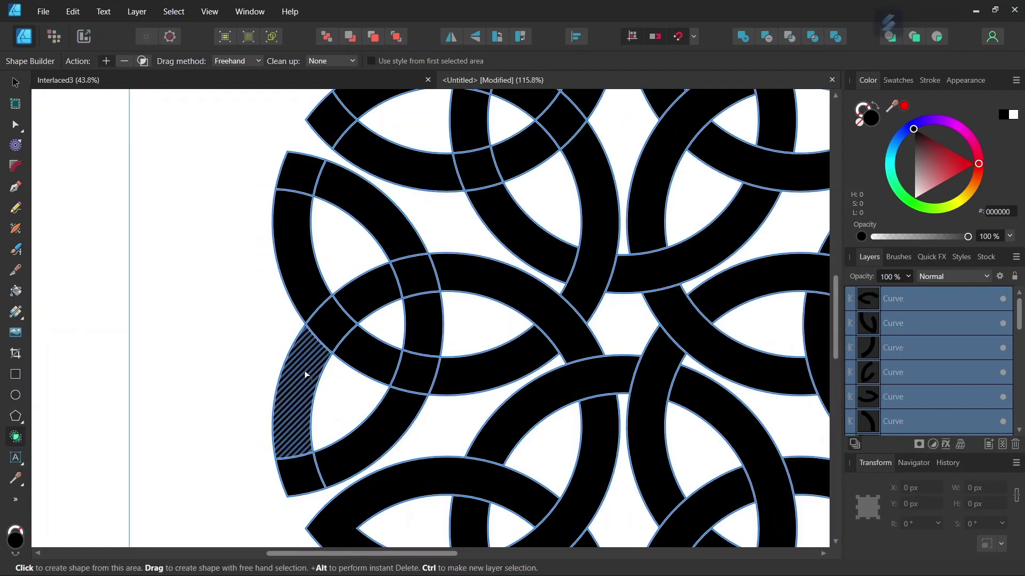
pyautogui.moveTo(475, 373)
pyautogui.mouseDown()
pyautogui.moveTo(379, 361)
pyautogui.moveTo(414, 300)
pyautogui.moveTo(350, 192)
pyautogui.moveTo(300, 219)
pyautogui.moveTo(315, 256)
pyautogui.mouseUp()
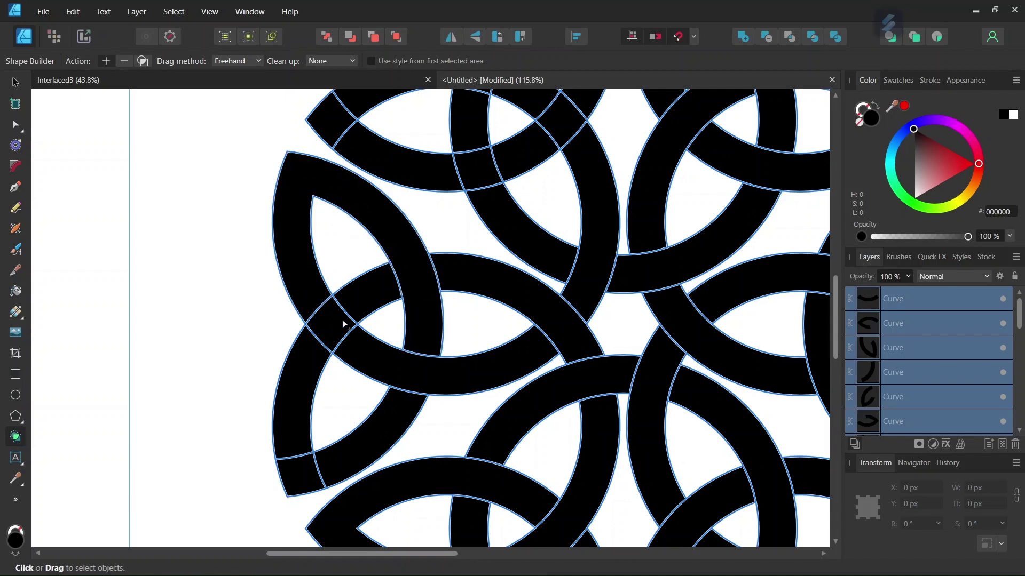
pyautogui.moveTo(325, 337)
pyautogui.mouseDown()
pyautogui.moveTo(287, 470)
pyautogui.moveTo(335, 457)
pyautogui.mouseUp()
pyautogui.scroll(-3, 317, 454)
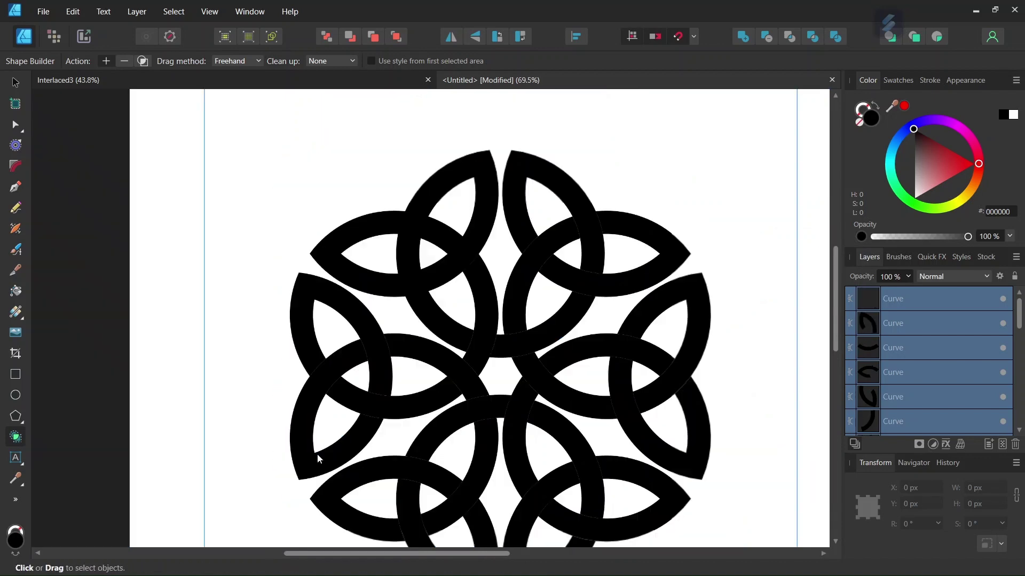
# - Merge the upper-left lobe pair's crossing and tip segments with the Shape Builder to complete the interlaced weave
pyautogui.scroll(1, 368, 209)
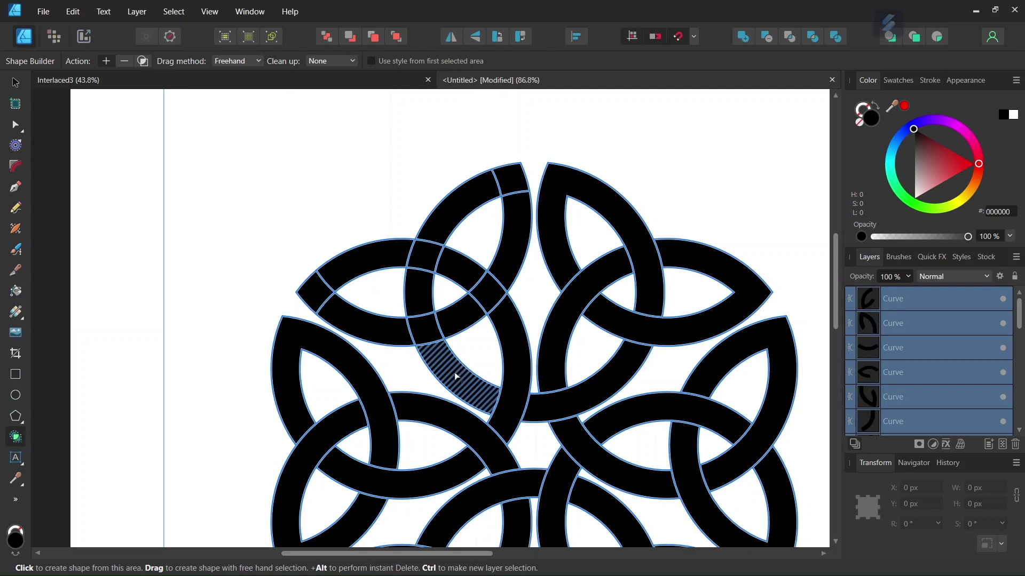
pyautogui.click(411, 290)
pyautogui.moveTo(477, 302)
pyautogui.mouseDown()
pyautogui.moveTo(506, 272)
pyautogui.moveTo(517, 228)
pyautogui.moveTo(515, 184)
pyautogui.moveTo(476, 188)
pyautogui.mouseUp()
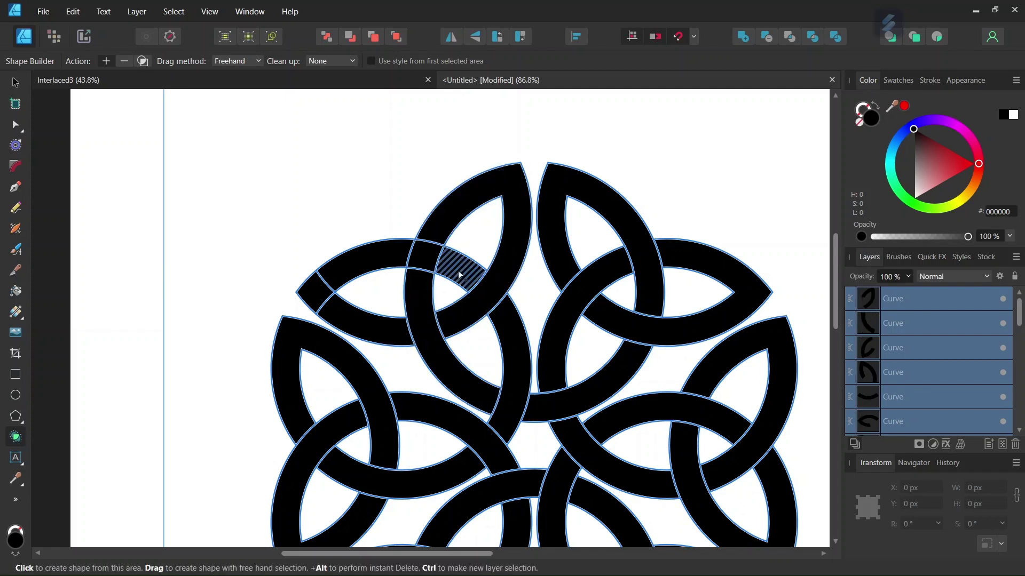
pyautogui.moveTo(459, 269)
pyautogui.mouseDown()
pyautogui.moveTo(383, 258)
pyautogui.moveTo(333, 304)
pyautogui.mouseUp()
pyautogui.scroll(-3, 453, 368)
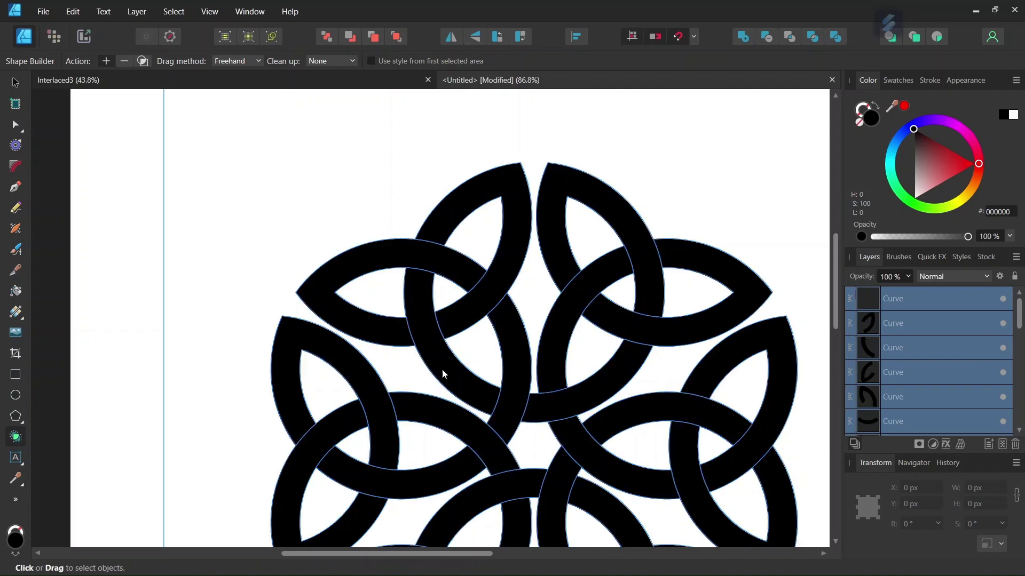
pyautogui.scroll(-1, 484, 380)
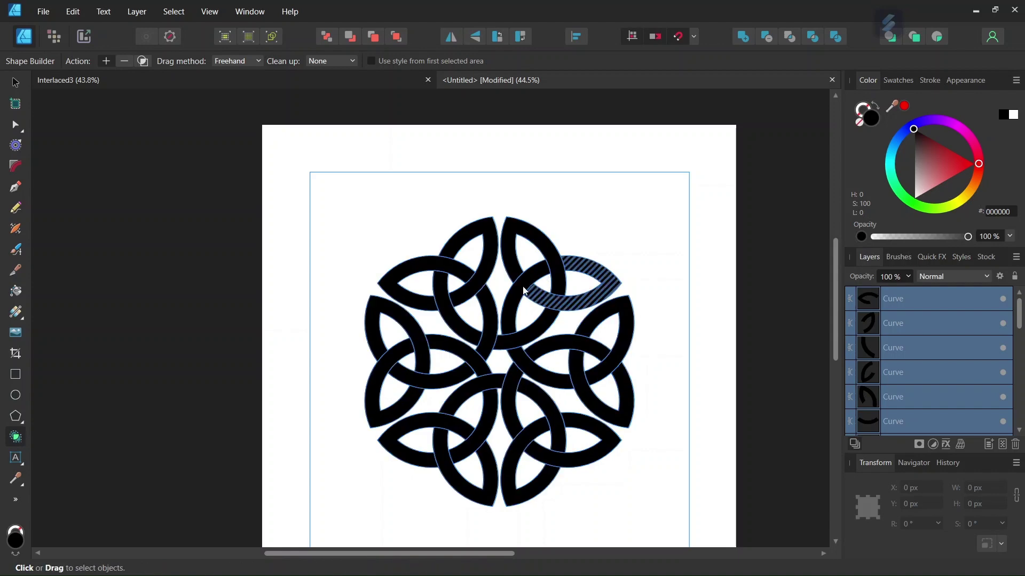
# - Apply a contour with a -2 px radius to all the knot's curves and clear the selection
pyautogui.scroll(5, 520, 283)
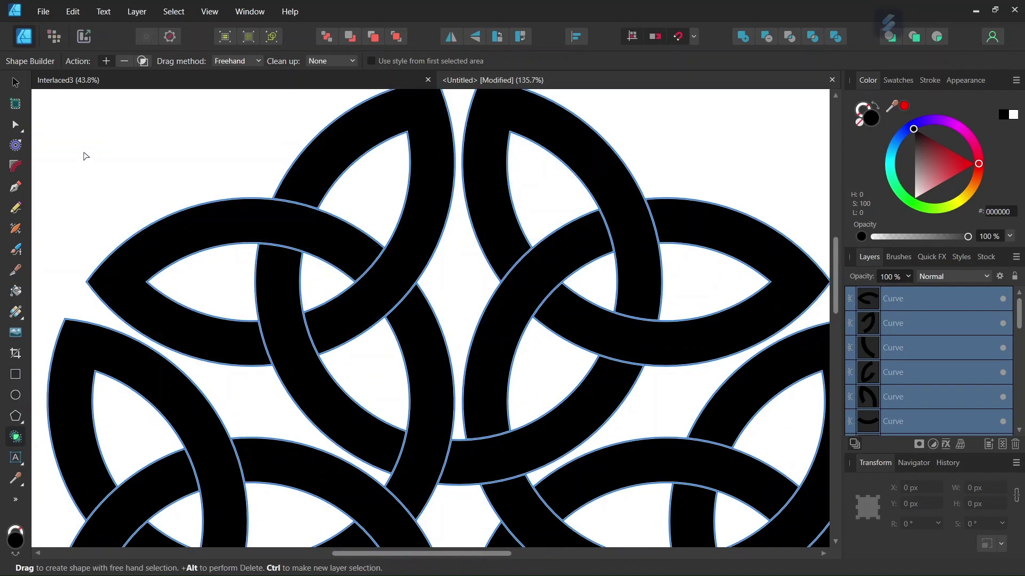
pyautogui.click(15, 145)
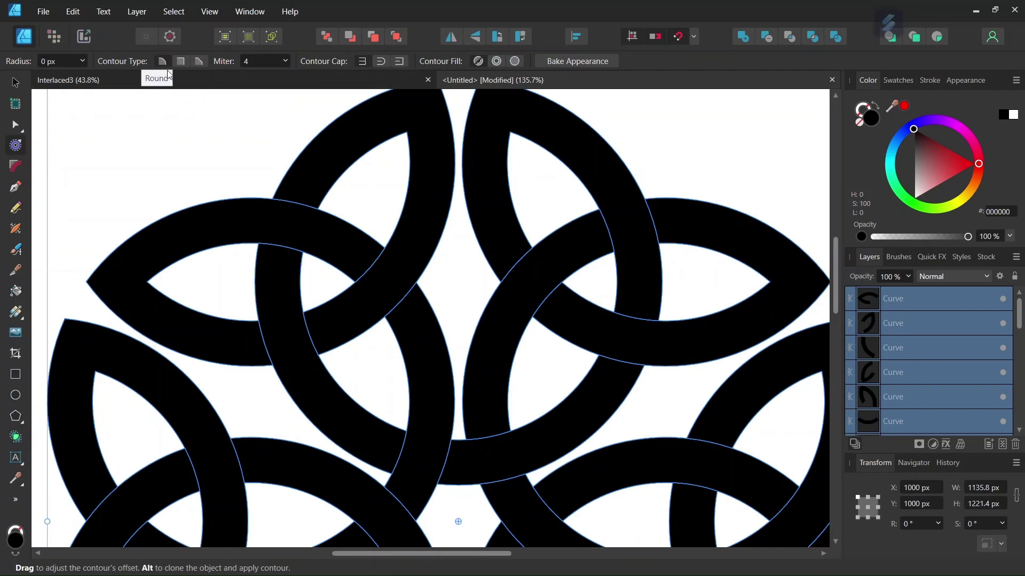
pyautogui.click(66, 62)
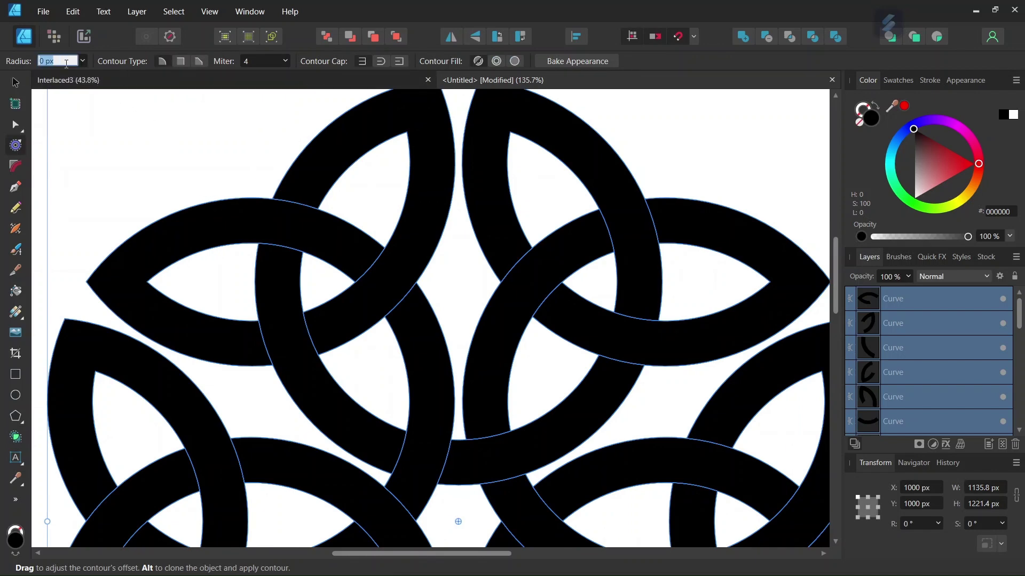
pyautogui.write('-2')
pyautogui.press('Return')
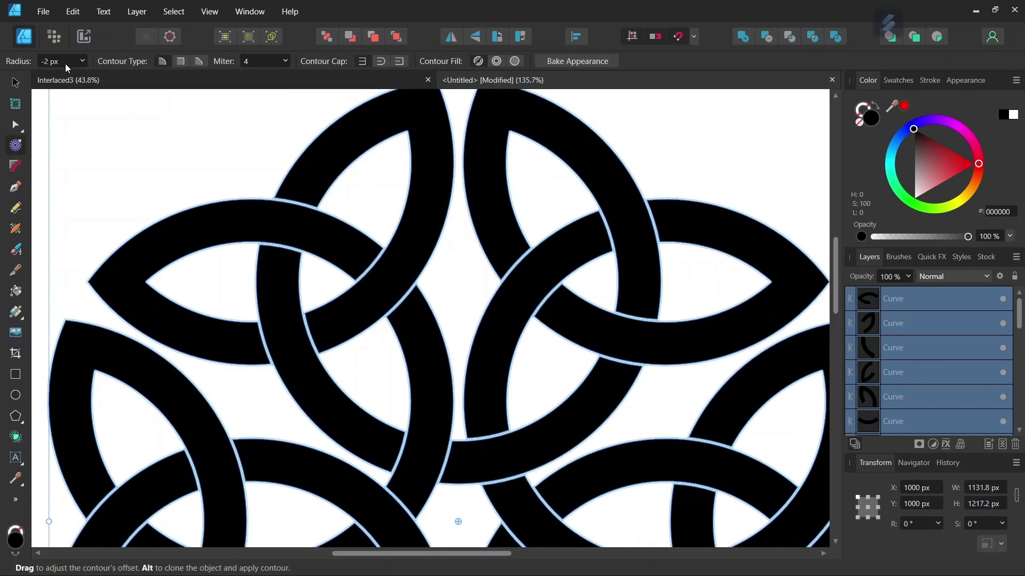
pyautogui.click(178, 183)
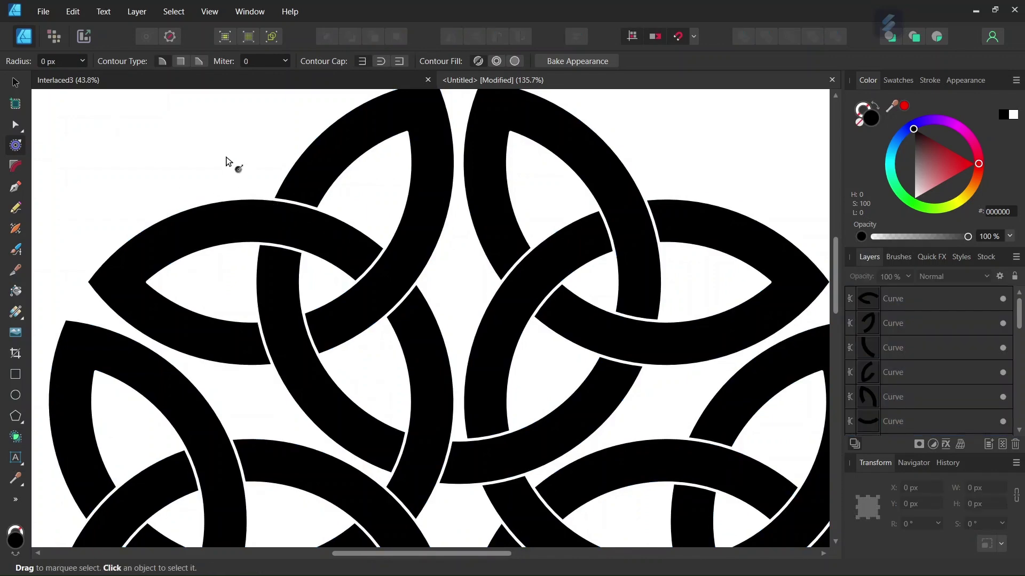
# - Select all the knot's curves and set their fill to the dark green 00231E
pyautogui.scroll(-3, 348, 331)
pyautogui.scroll(-2, 356, 324)
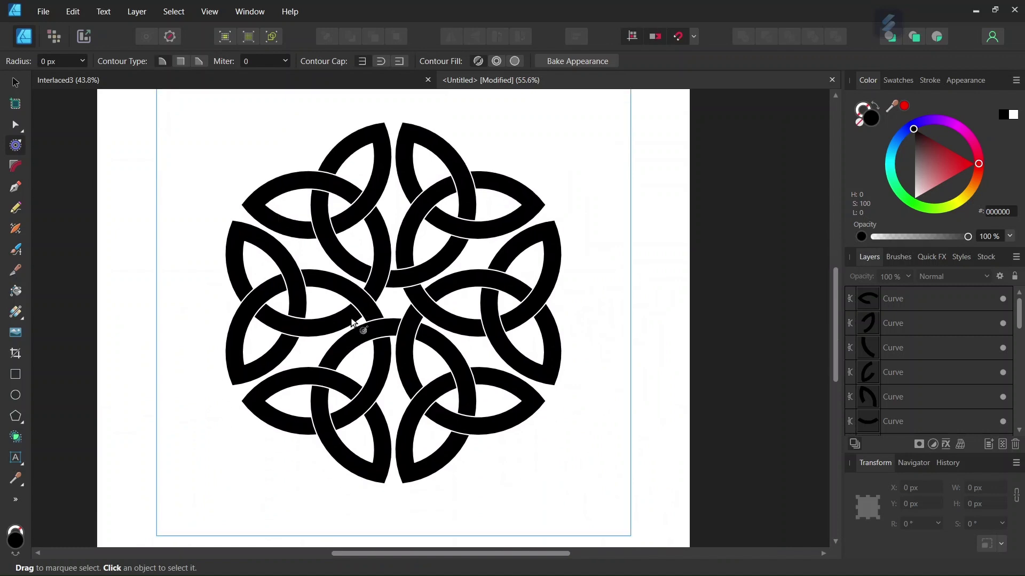
pyautogui.scroll(-2, 299, 251)
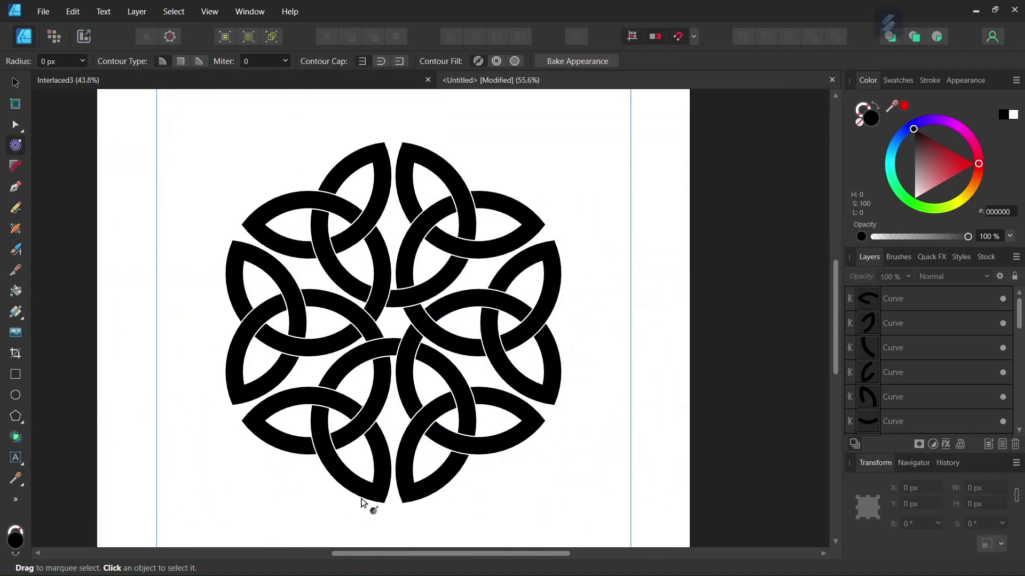
pyautogui.hscroll(-2, 354, 555)
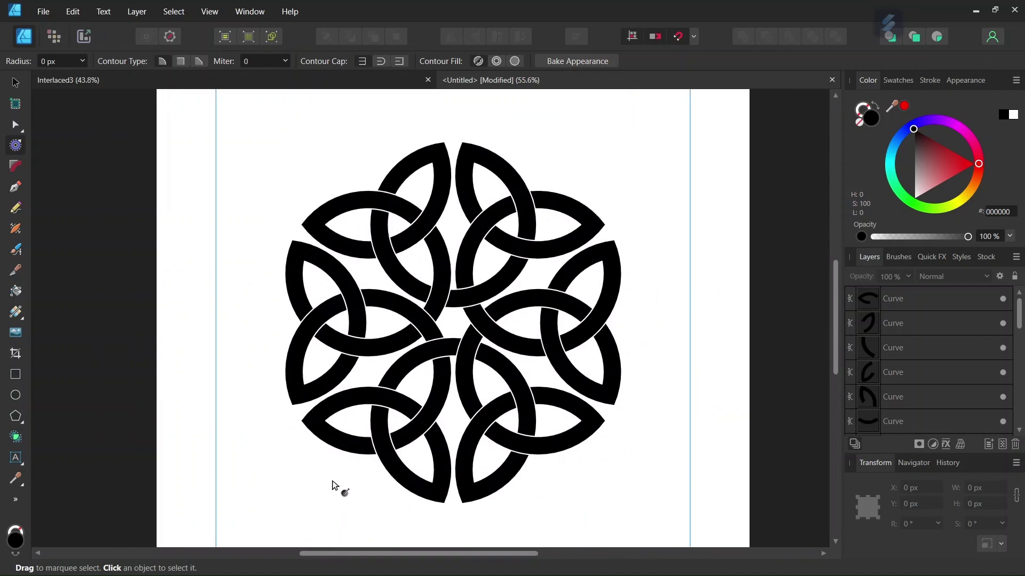
pyautogui.hotkey('ctrl', 'a')
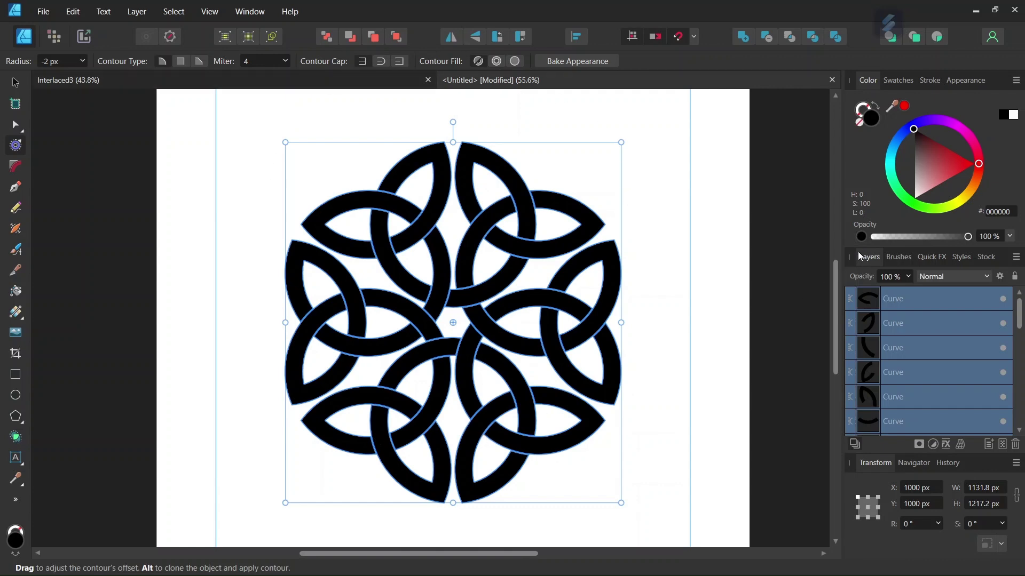
pyautogui.click(894, 169)
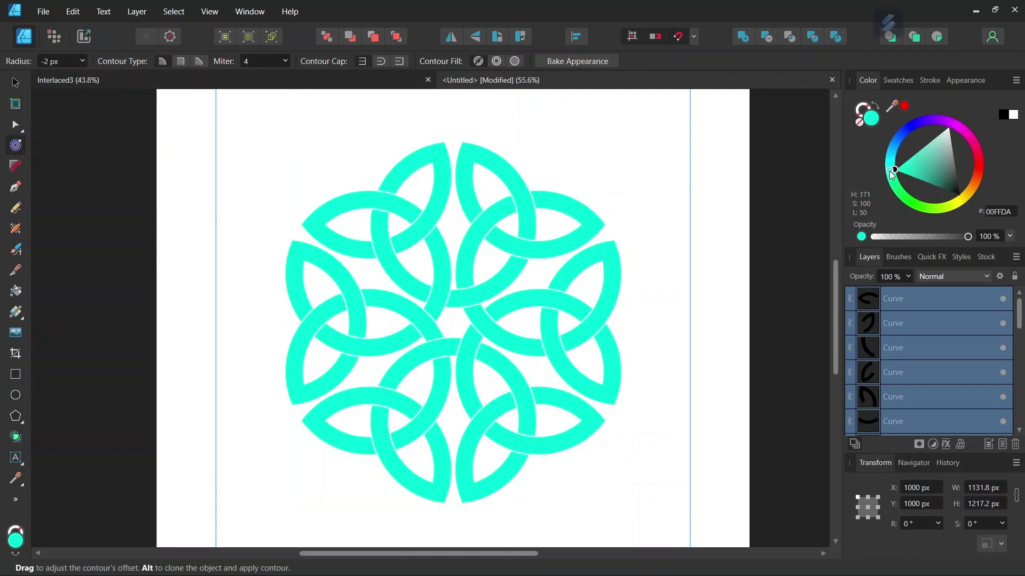
pyautogui.moveTo(929, 188); pyautogui.dragTo(952, 200)
# - Add 47% noise to the curves' dark green fill and clear the selection
pyautogui.click(861, 238)
pyautogui.moveTo(879, 239); pyautogui.dragTo(915, 238)
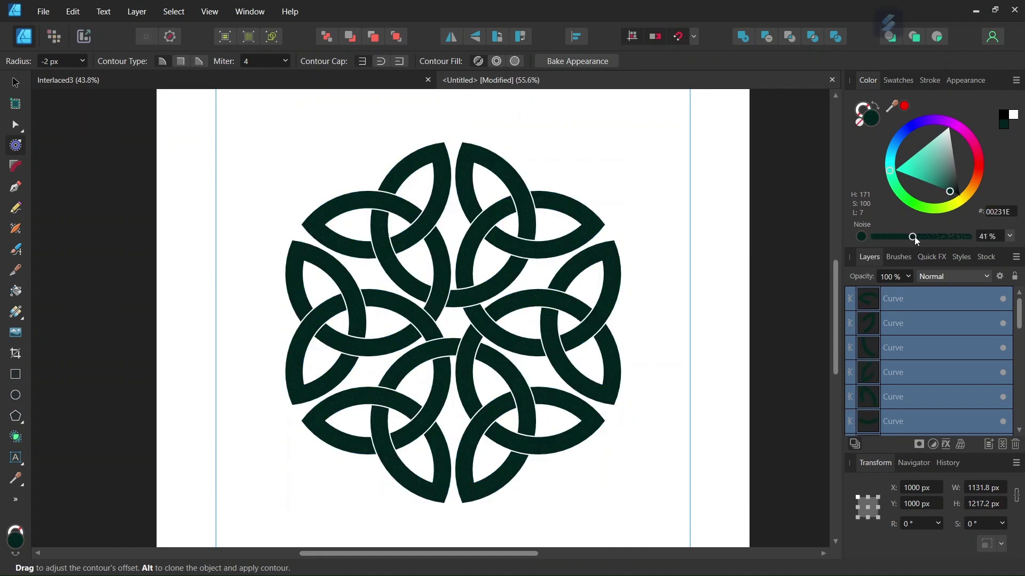
pyautogui.click(697, 320)
pyautogui.scroll(1, 402, 342)
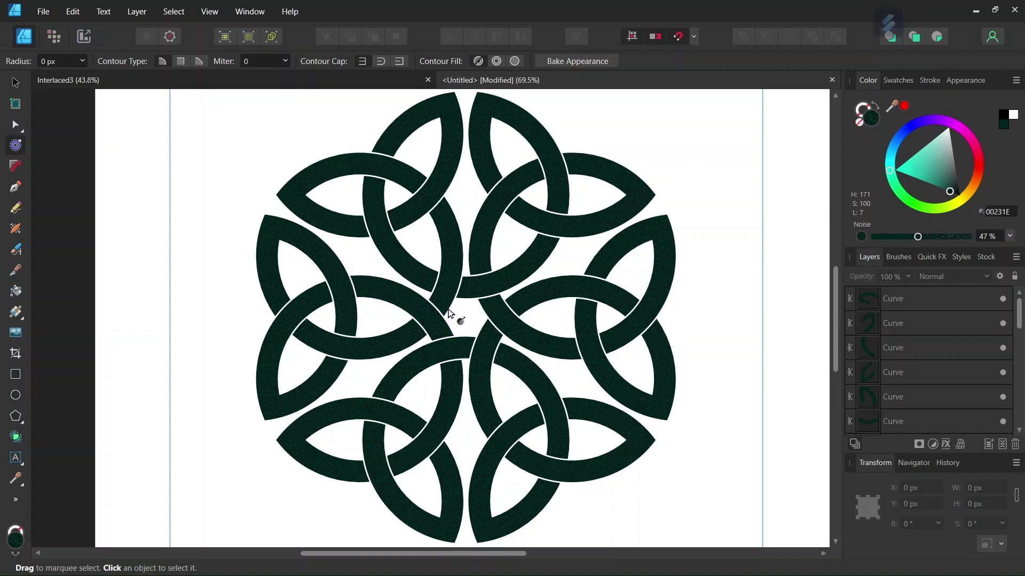
pyautogui.scroll(-1, 449, 312)
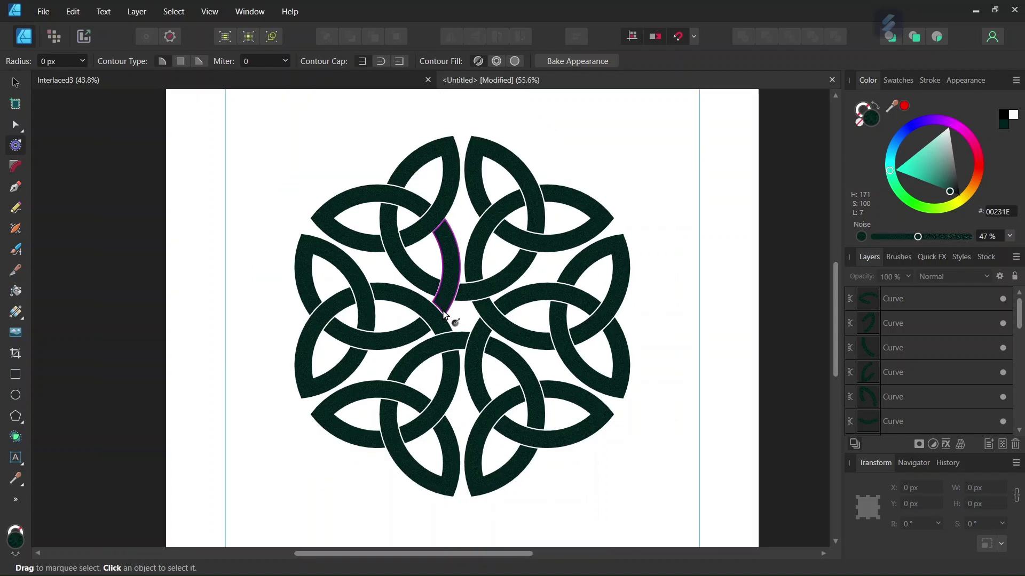